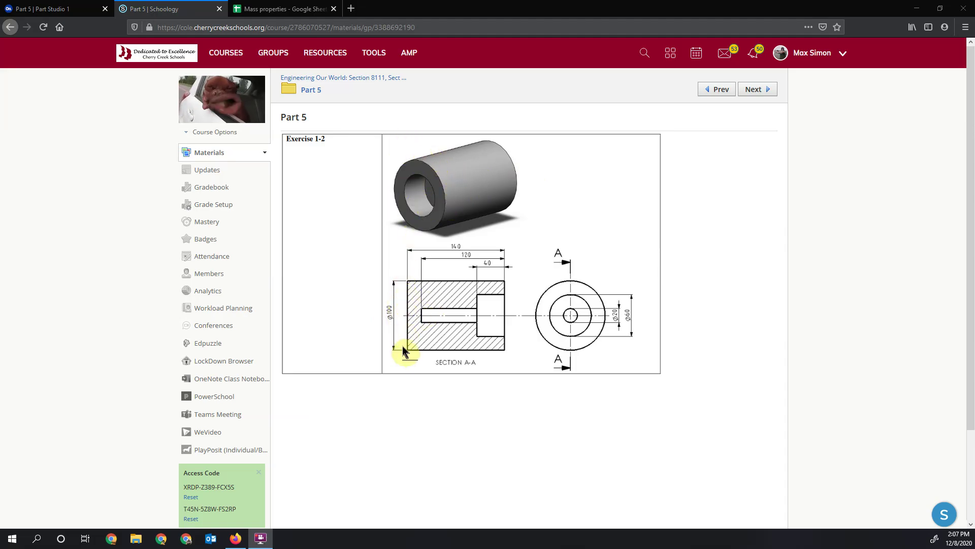
- Switch to Onshape and sketch a circle about 136 mm in diameter on the Top plane, centred on the origin
left_click(46, 9)
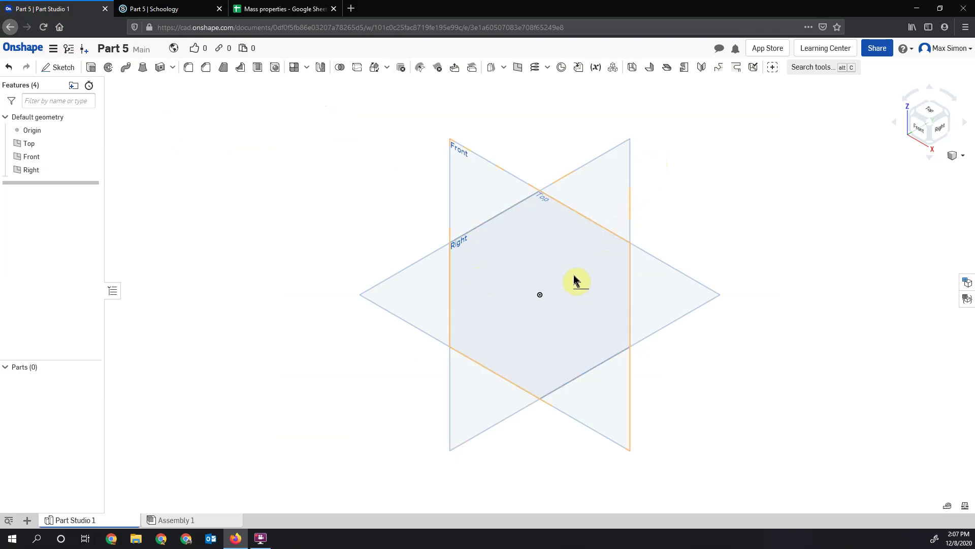
left_click_drag(938, 113, 924, 122)
left_click(925, 121)
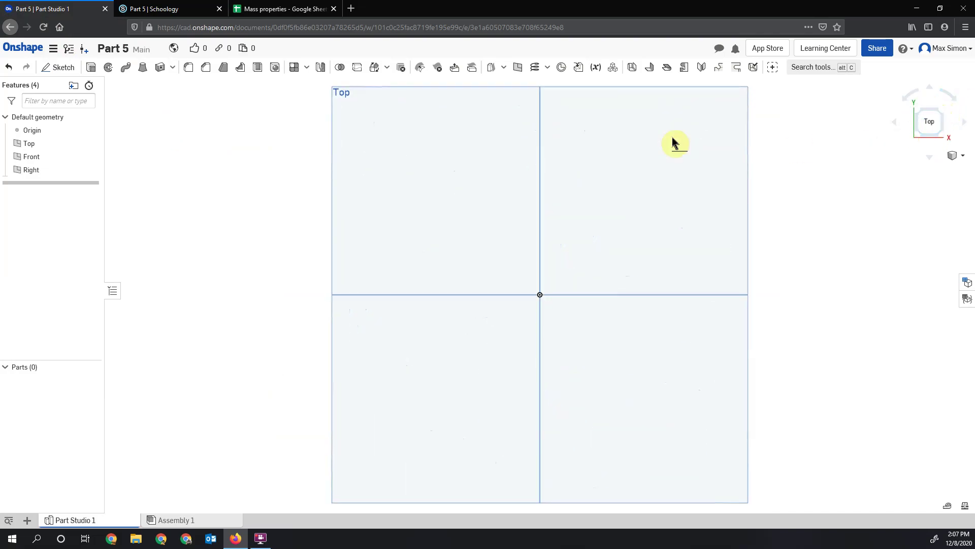
left_click(57, 67)
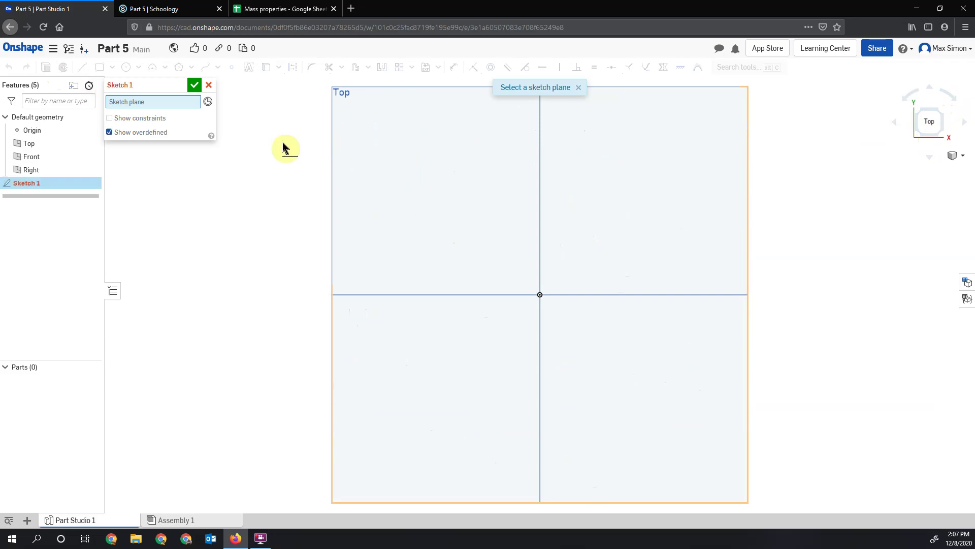
left_click(514, 198)
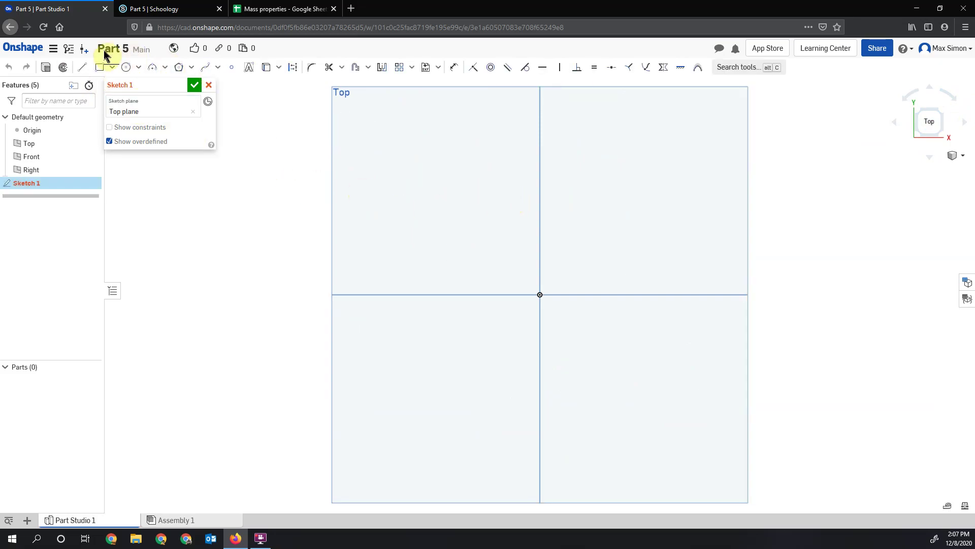
left_click(125, 69)
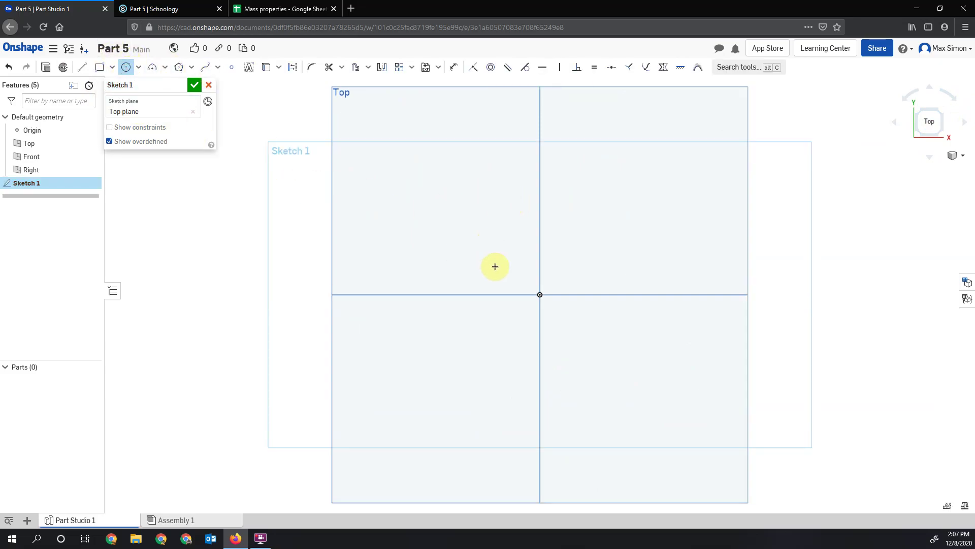
left_click(718, 355)
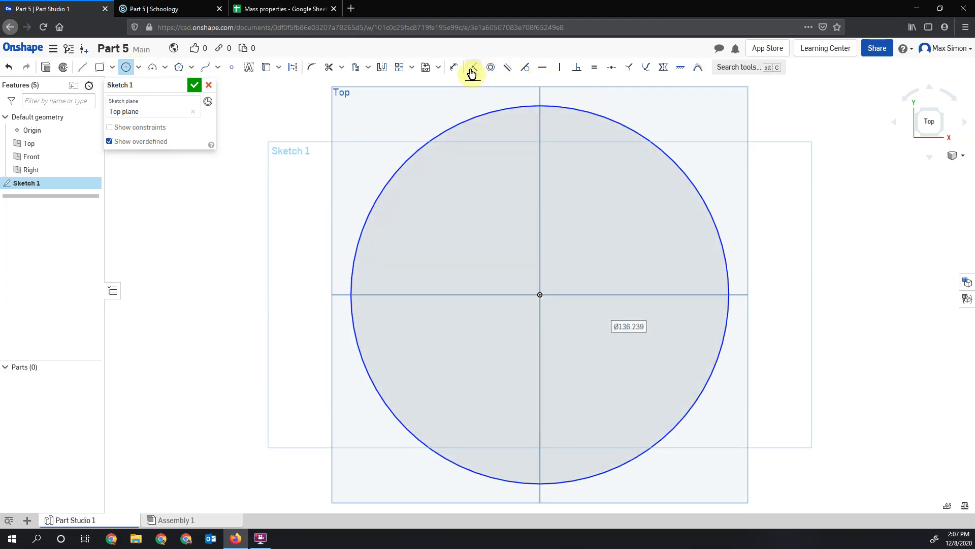
- Dimension the circle's diameter to 100 mm and finish the sketch
left_click(453, 68)
left_click(479, 115)
left_click(333, 122)
key("Return")
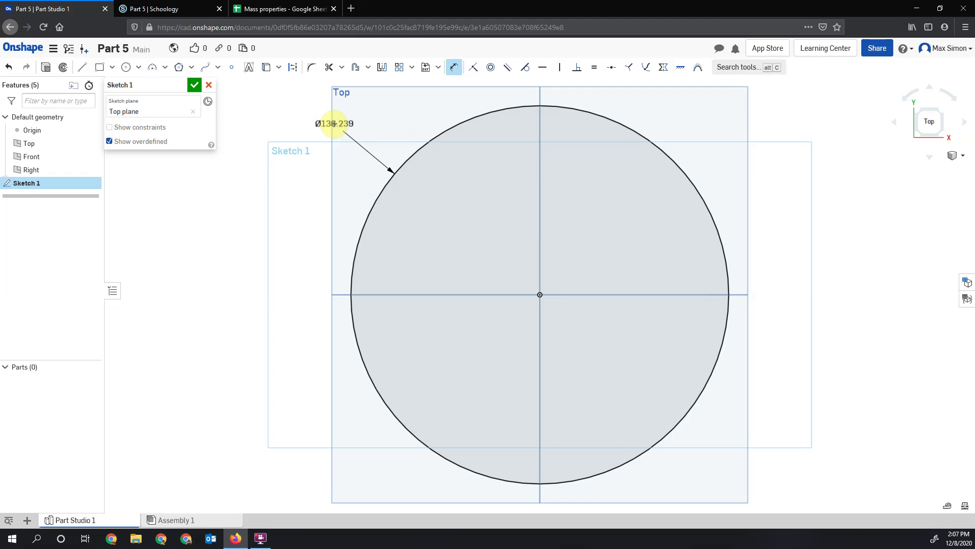
left_click(192, 88)
- Extrude the circle sketch as a new blind solid to form the cylinder
left_click(23, 184)
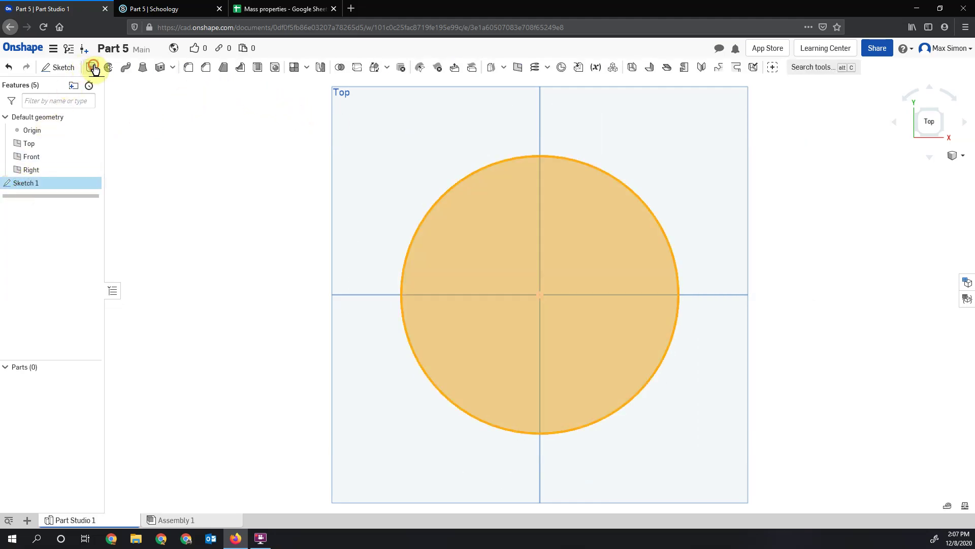
left_click(92, 67)
left_click(182, 167)
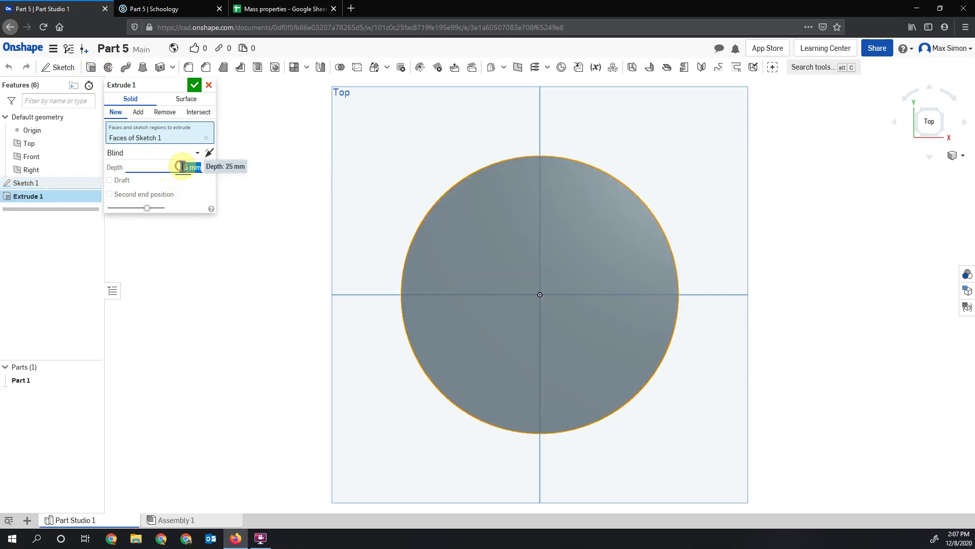
left_click(195, 85)
right_click_drag(717, 312, 719, 268)
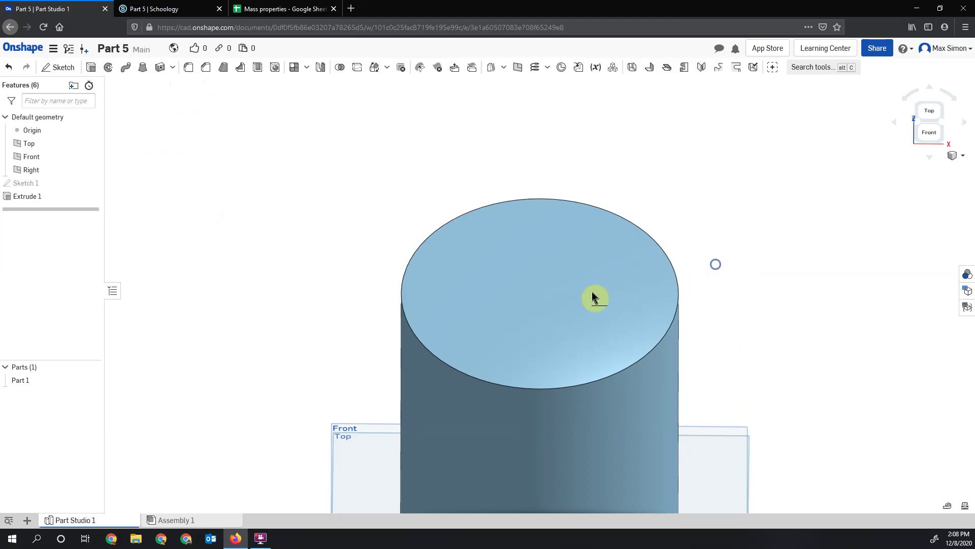
left_click(61, 67)
left_click(582, 281)
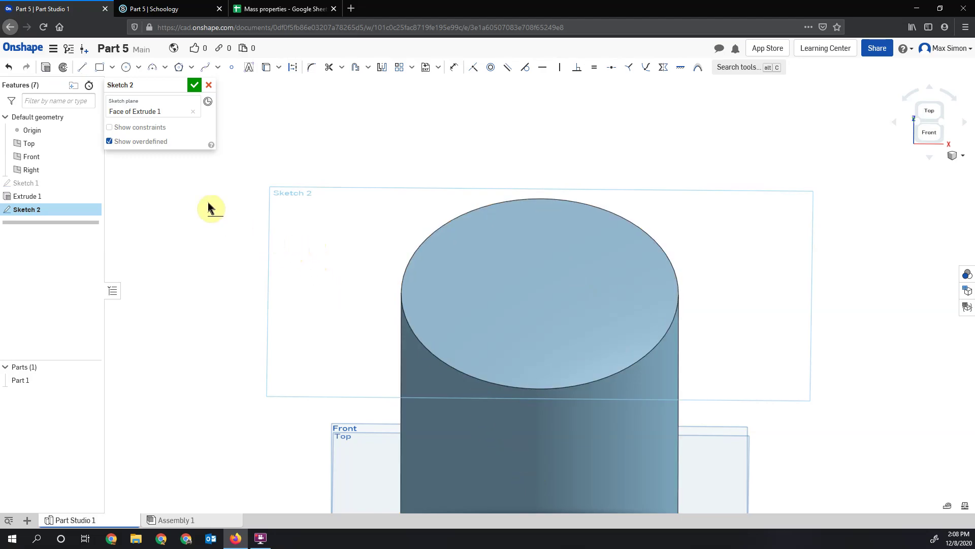
left_click(209, 86)
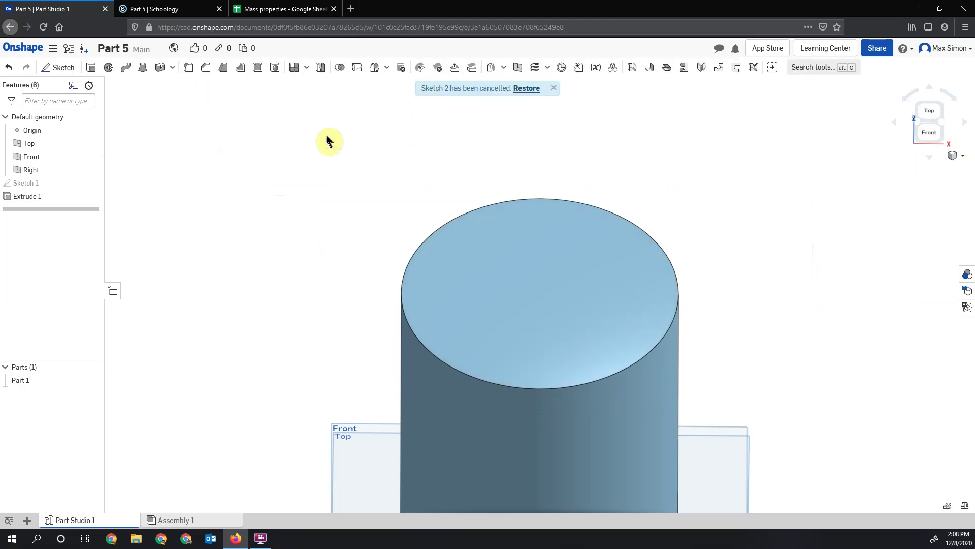
- Delete the cylinder's extrude feature and its circle sketch
right_click(74, 198)
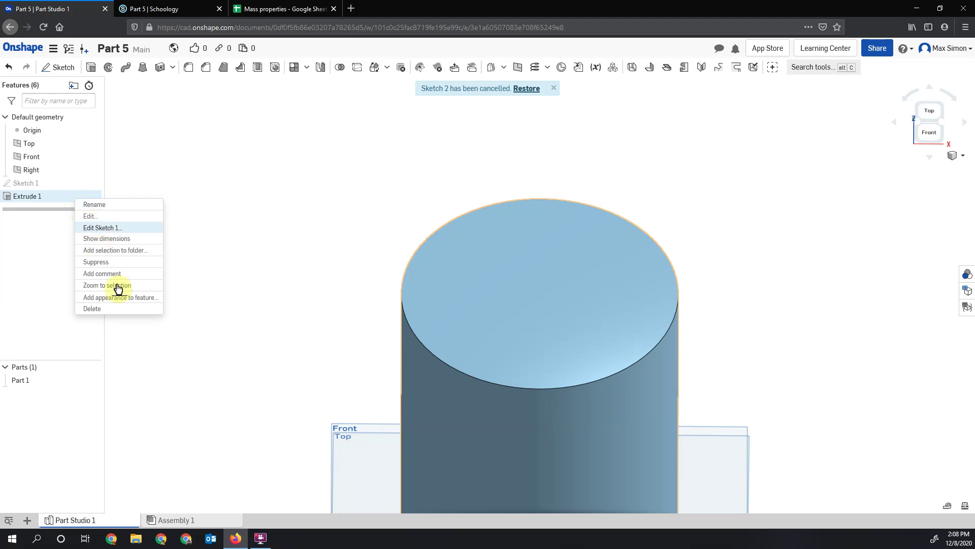
left_click(124, 313)
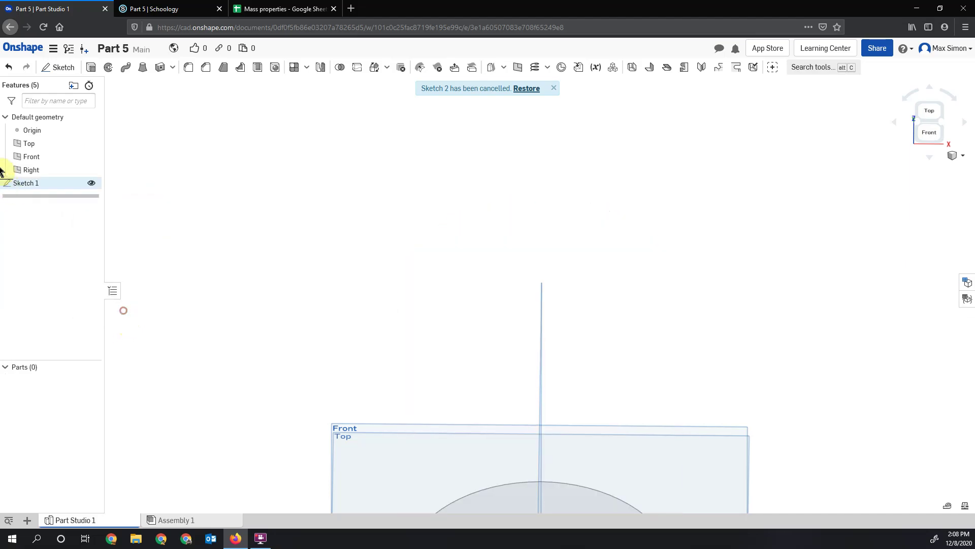
right_click(25, 184)
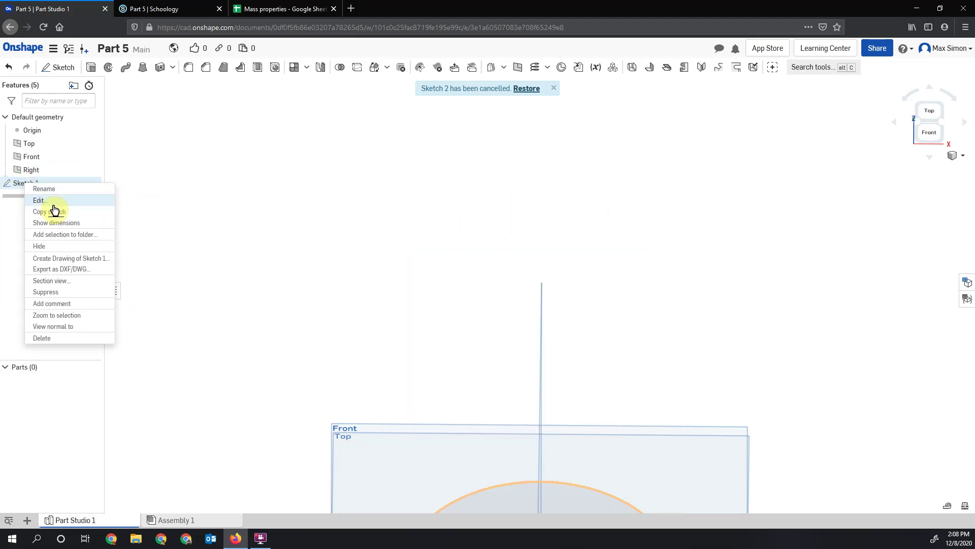
left_click(57, 339)
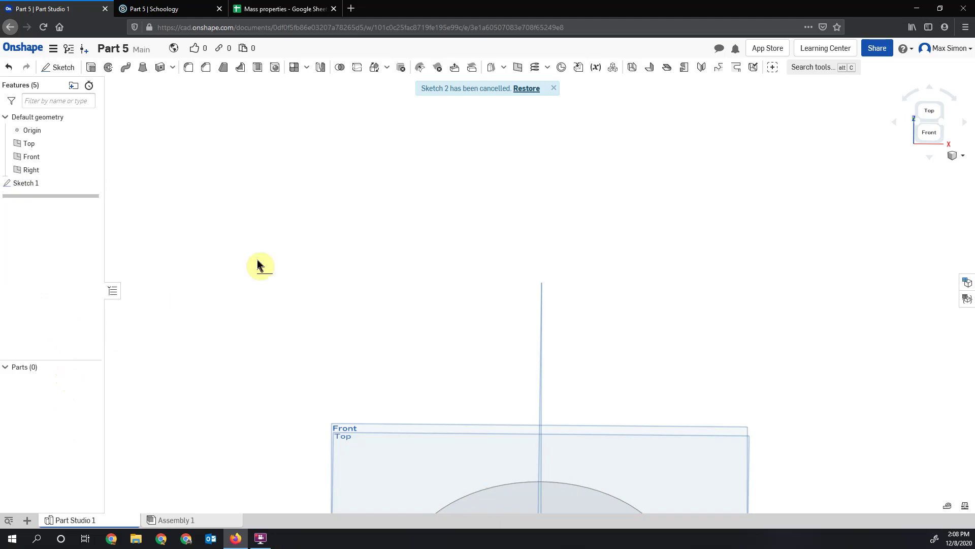
- Check the section view in the Part 5 exercise drawing and start a new sketch on the Front plane
left_click(957, 155)
left_click(959, 171)
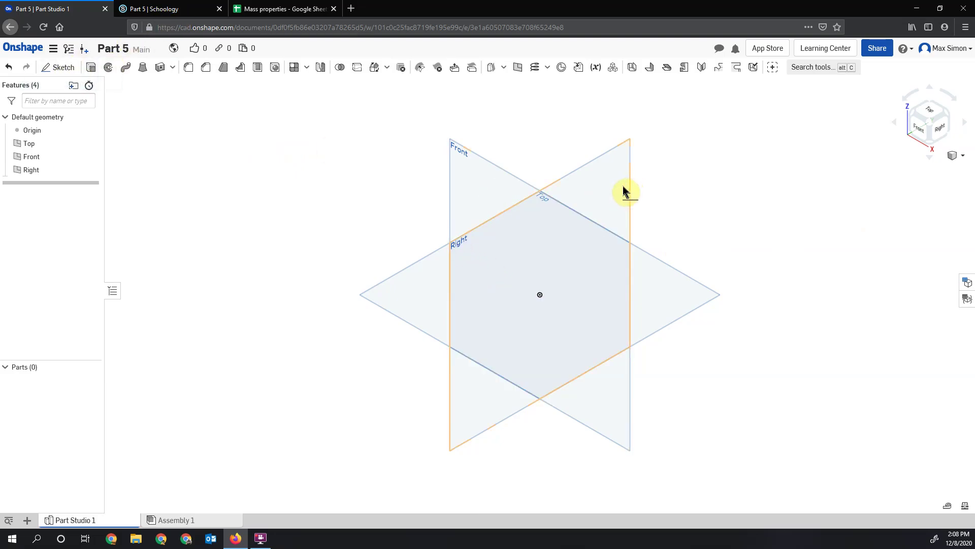
left_click(922, 131)
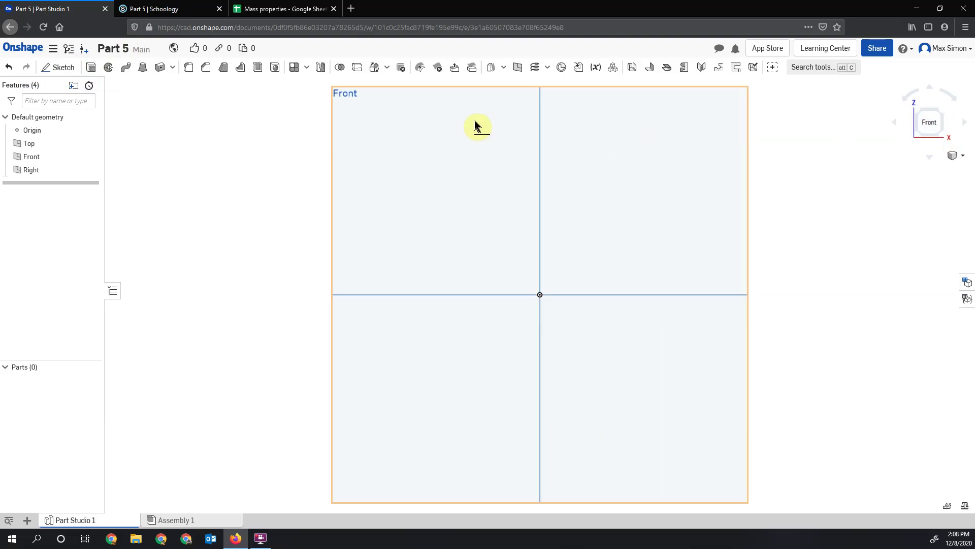
left_click(196, 9)
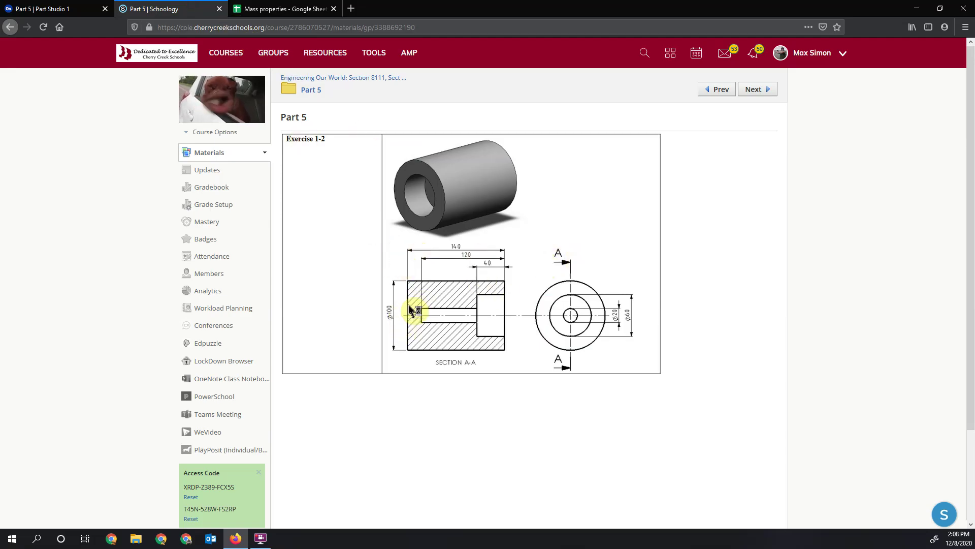
left_click(44, 9)
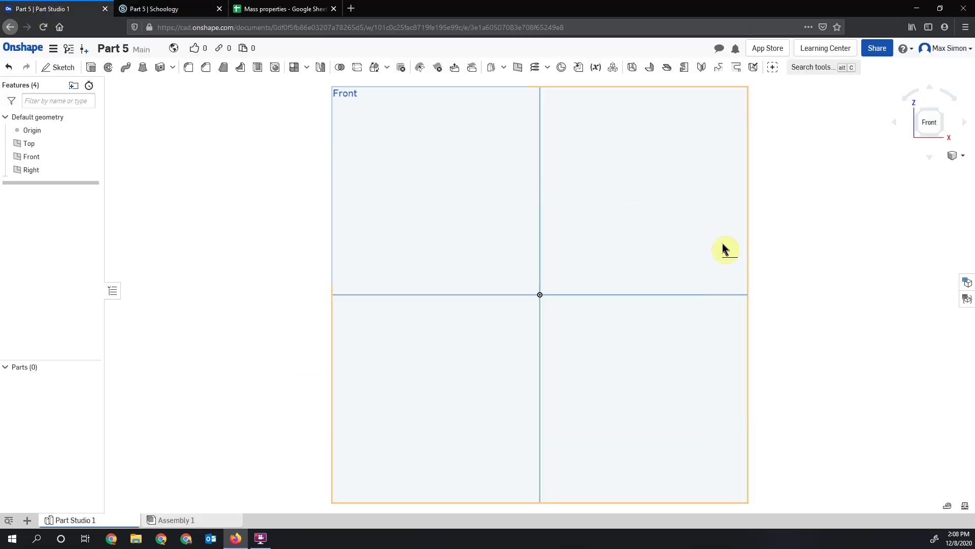
left_click(59, 71)
left_click(391, 217)
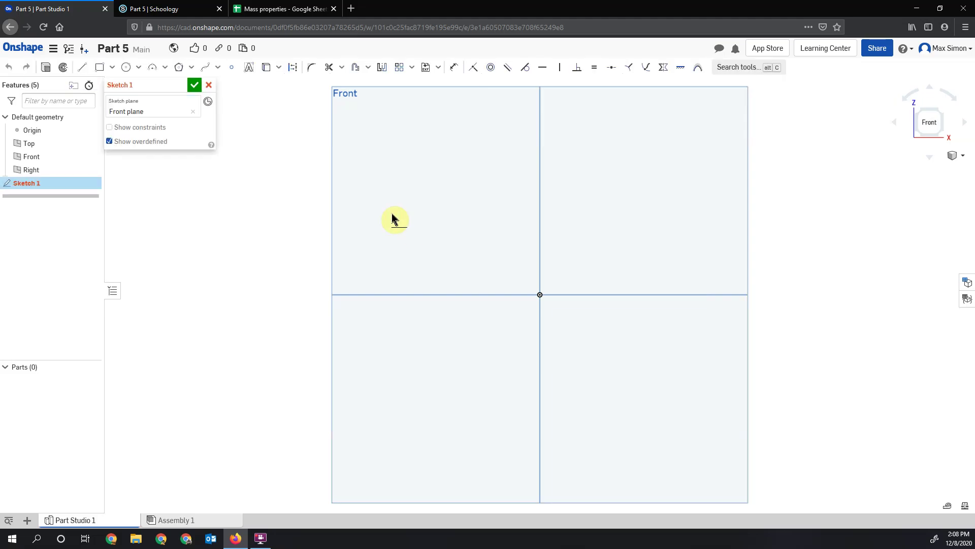
- Draw a horizontal construction line about 139 mm long and a vertical one about 51 mm long from the origin, following the exercise drawing
left_click(294, 69)
left_click(84, 68)
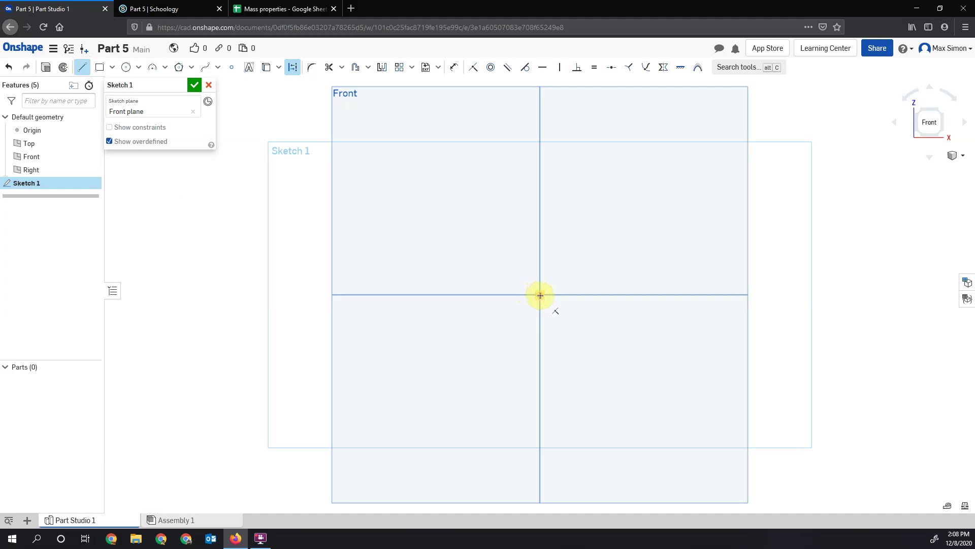
left_click(549, 295)
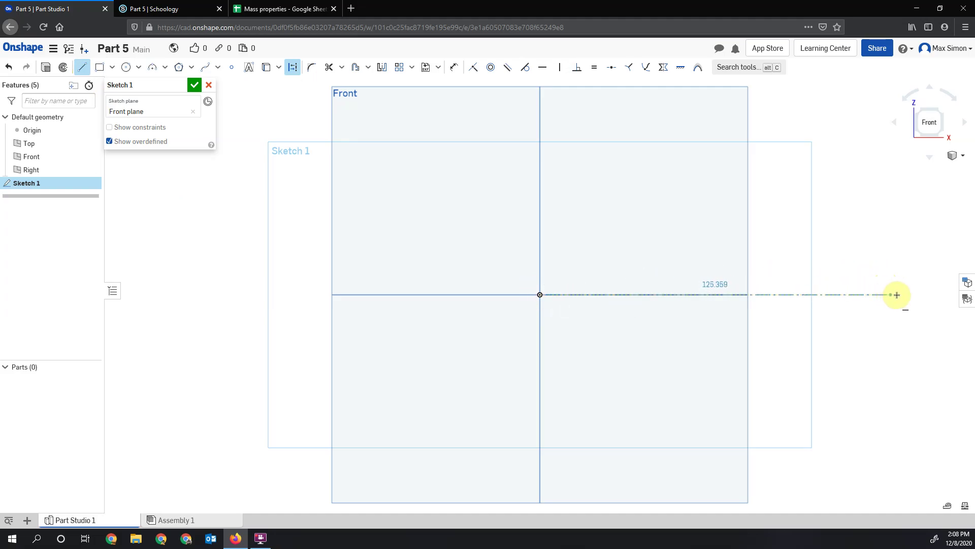
left_click(926, 294)
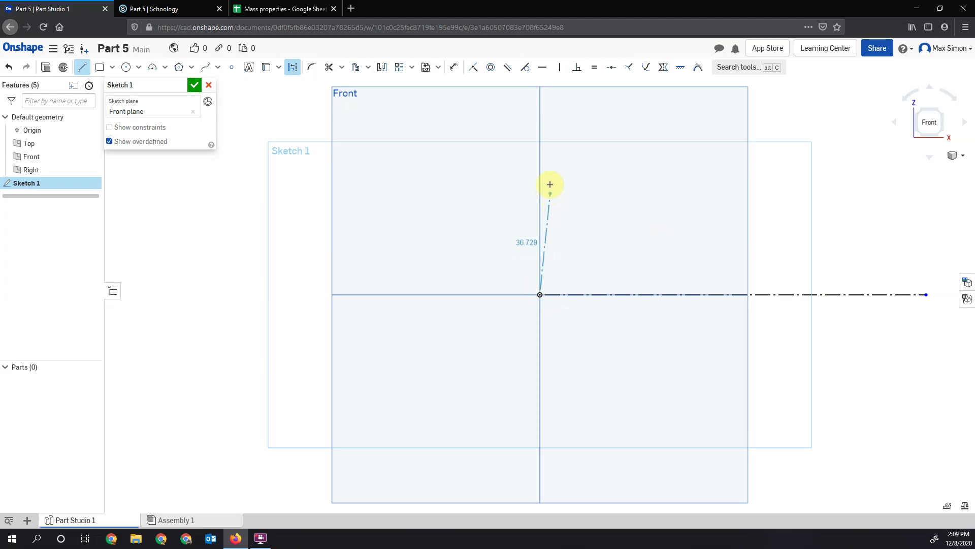
left_click(146, 11)
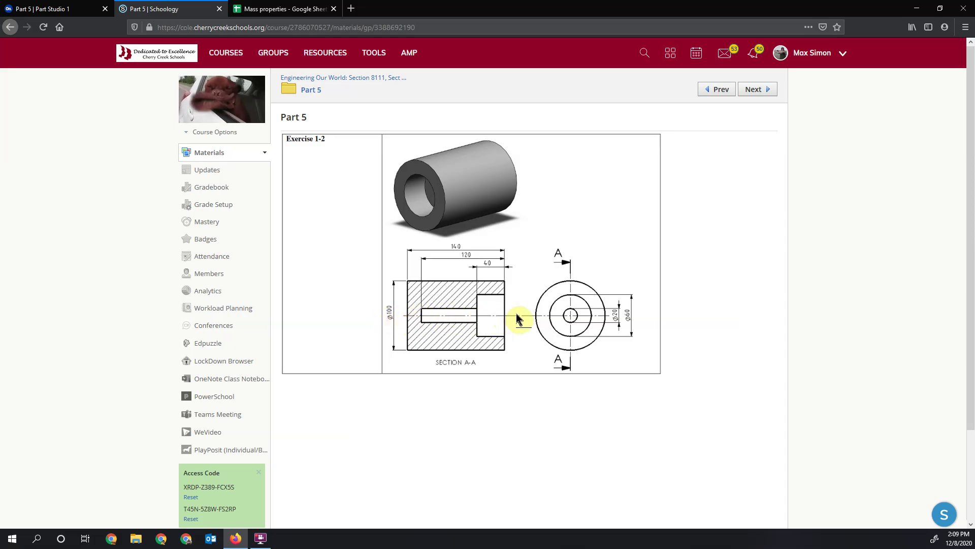
left_click(71, 11)
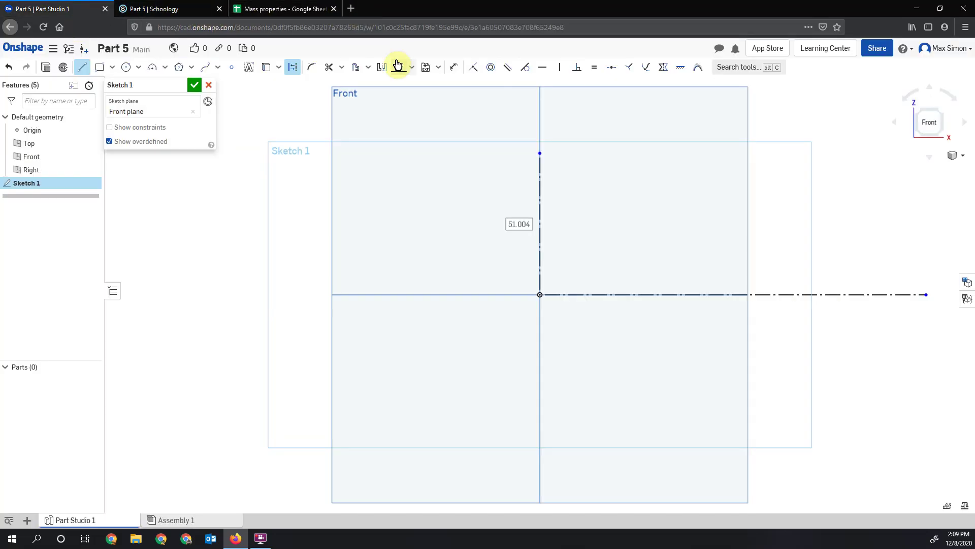
- Dimension the horizontal construction line to 140 mm
left_click(449, 68)
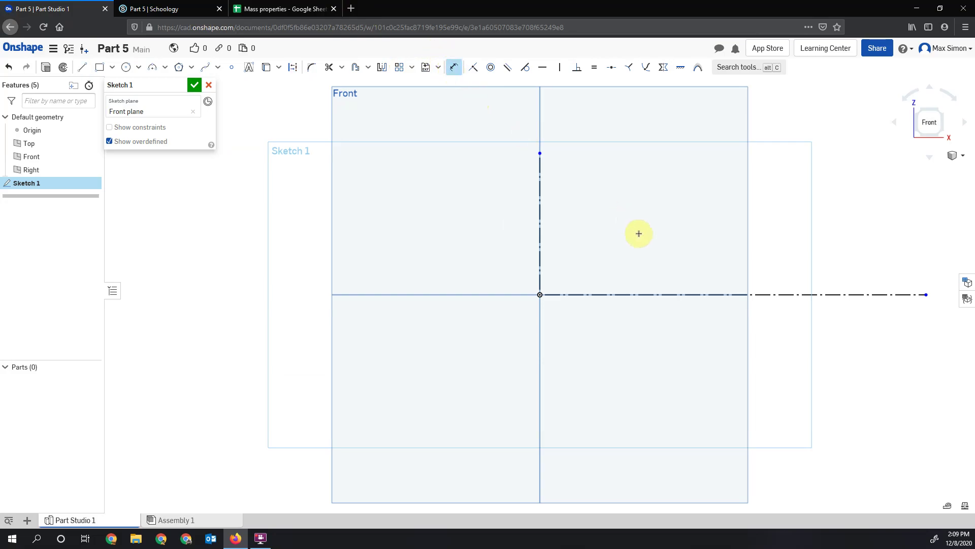
left_click(647, 294)
left_click(647, 331)
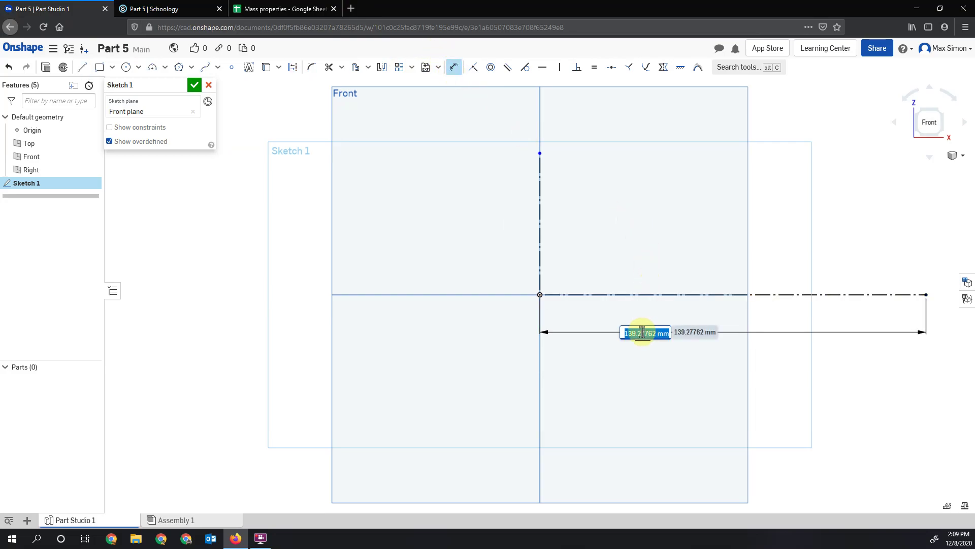
type("140")
key("Return")
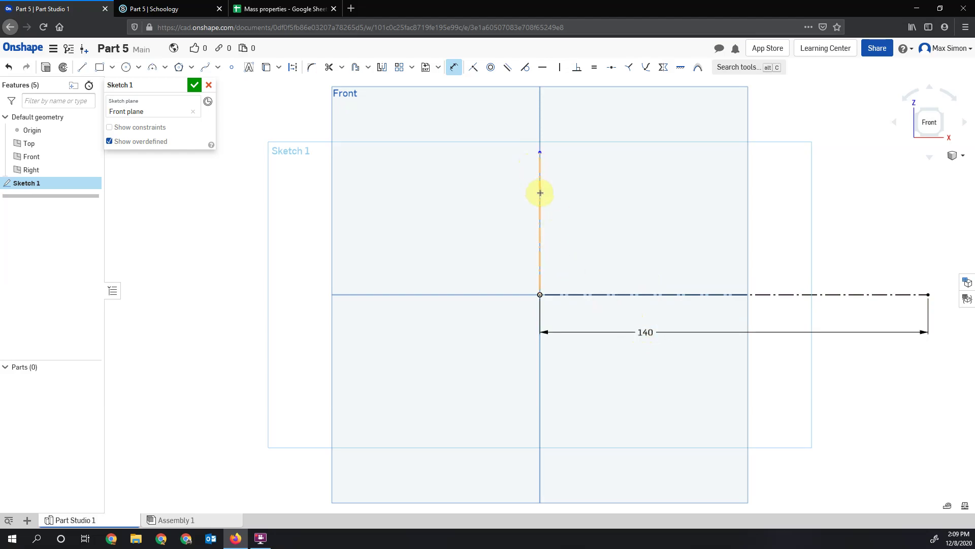
- Dimension the vertical construction line to 50 mm
left_click(496, 192)
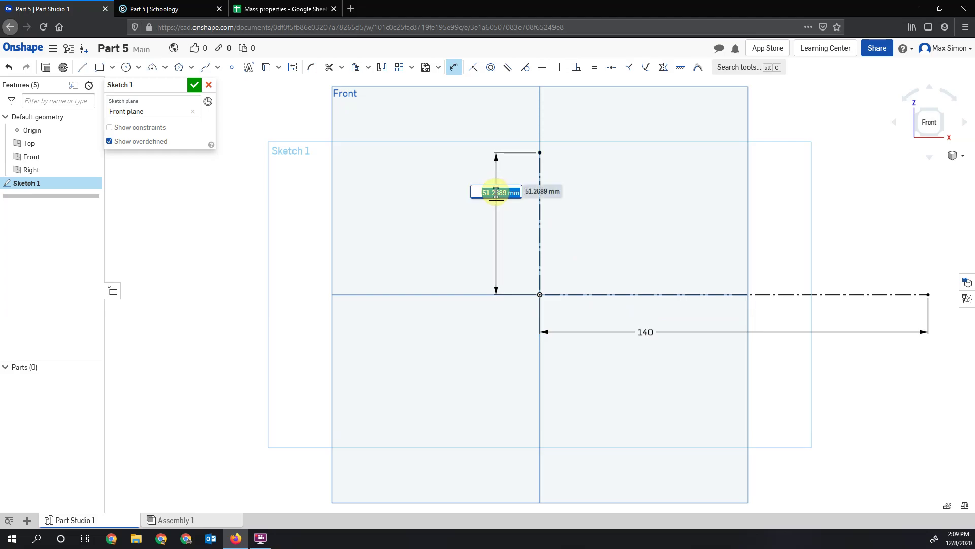
type("50")
key("Return")
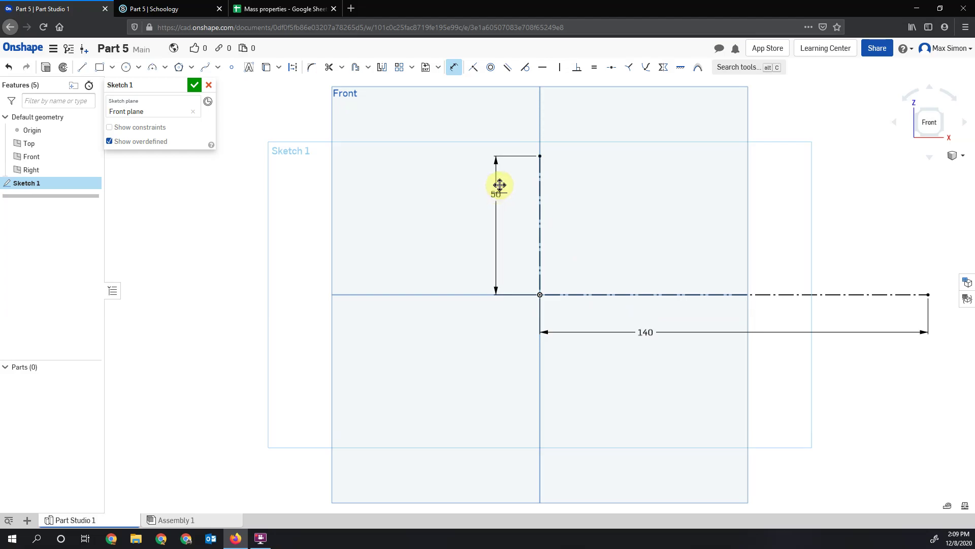
left_click(541, 206)
left_click(677, 208)
key("Return")
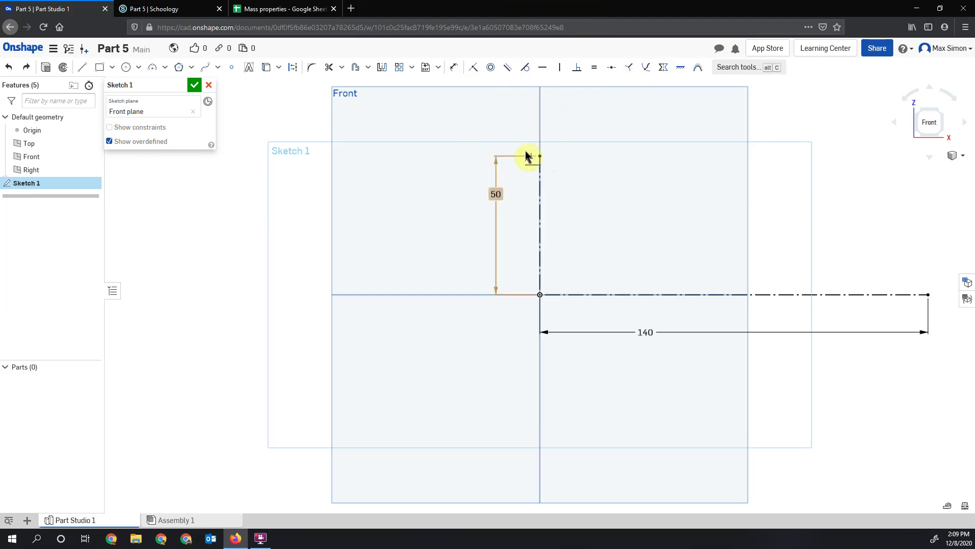
- Convert the vertical construction line to a solid line and draw a horizontal line about 138 mm long from its upper endpoint
left_click(541, 220)
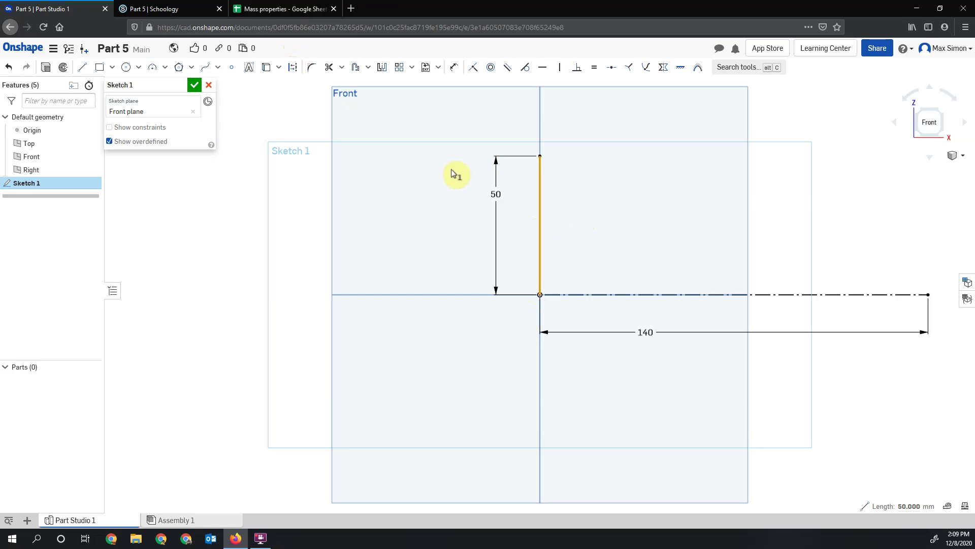
left_click(80, 67)
left_click(541, 155)
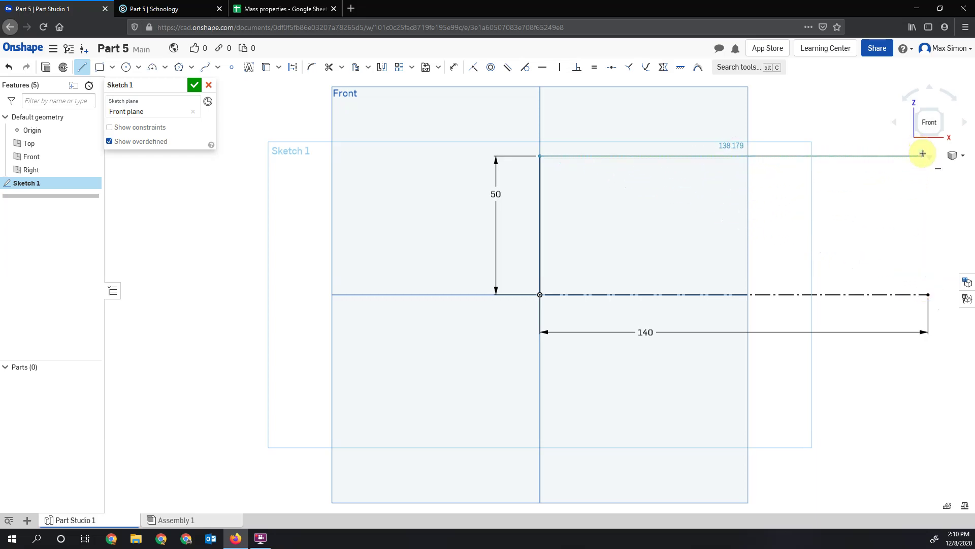
left_click(923, 154)
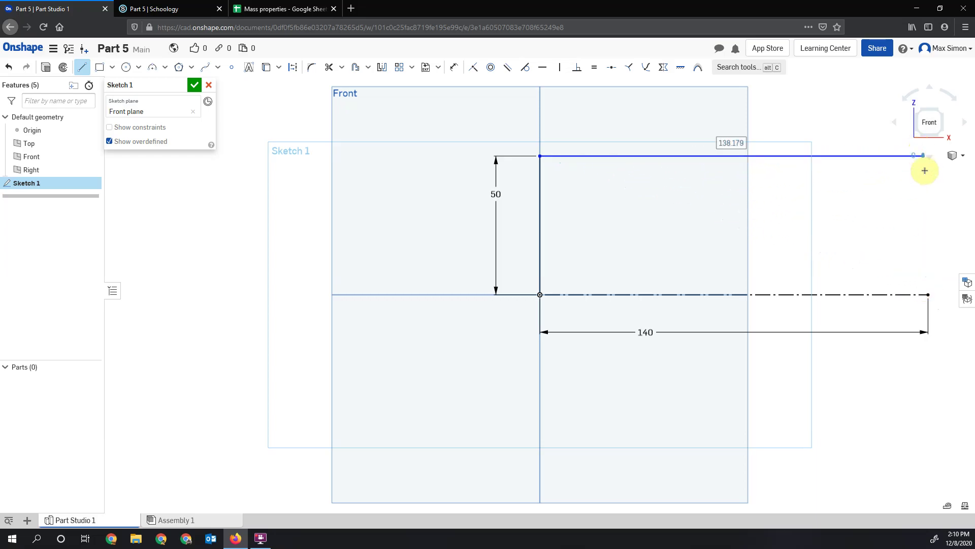
- Draw the stepped profile from the upper line's end: about 20 mm down, 38 left, 12 down, 26 left, 19 down, and back to the origin
left_click(924, 210)
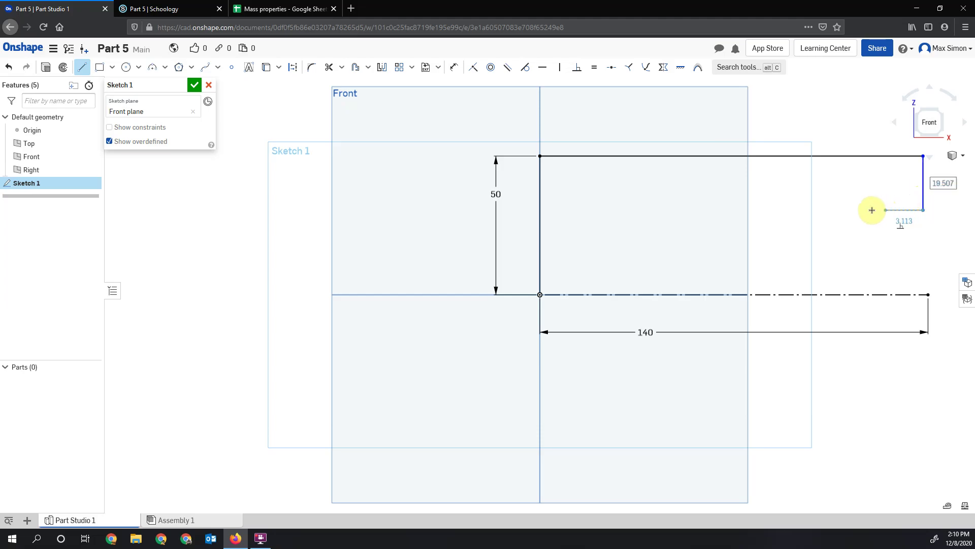
left_click(817, 210)
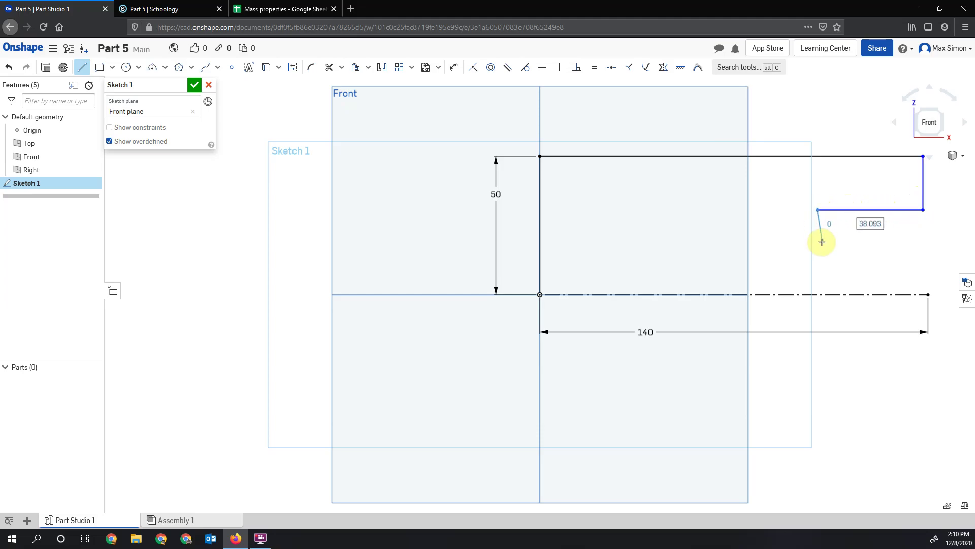
left_click(817, 243)
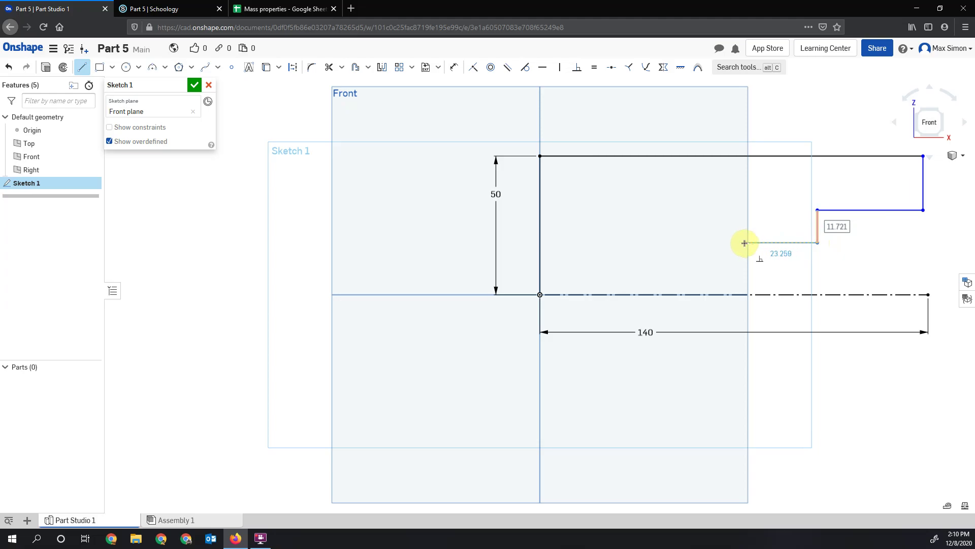
left_click(745, 243)
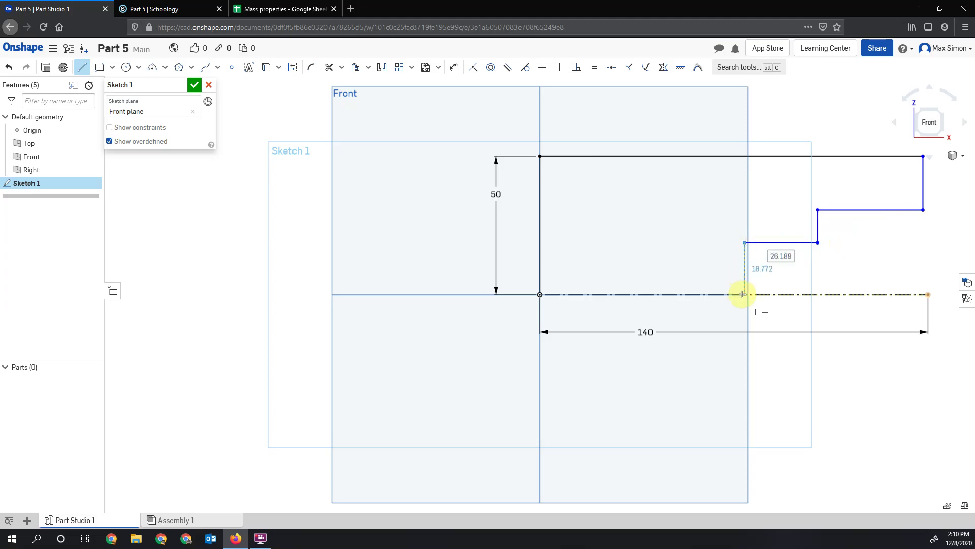
left_click(744, 294)
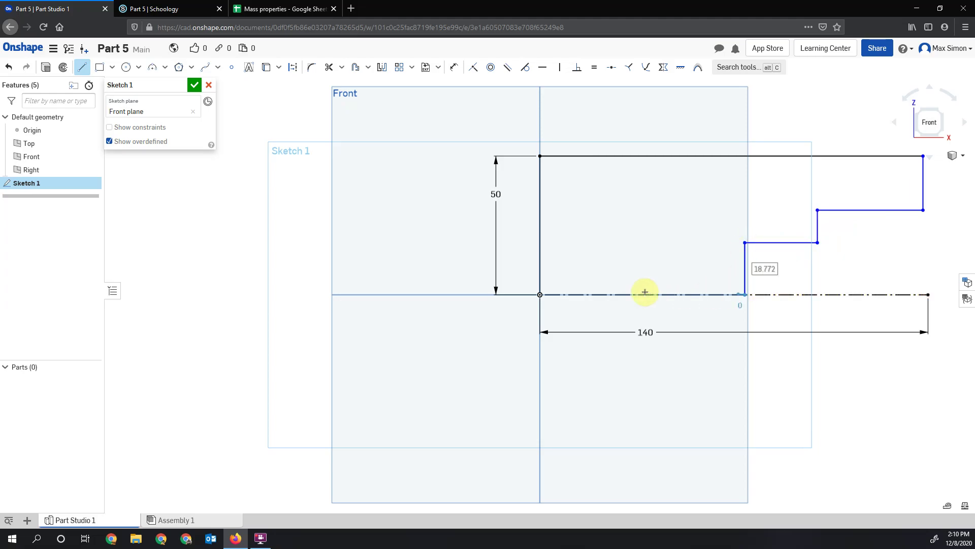
left_click(540, 295)
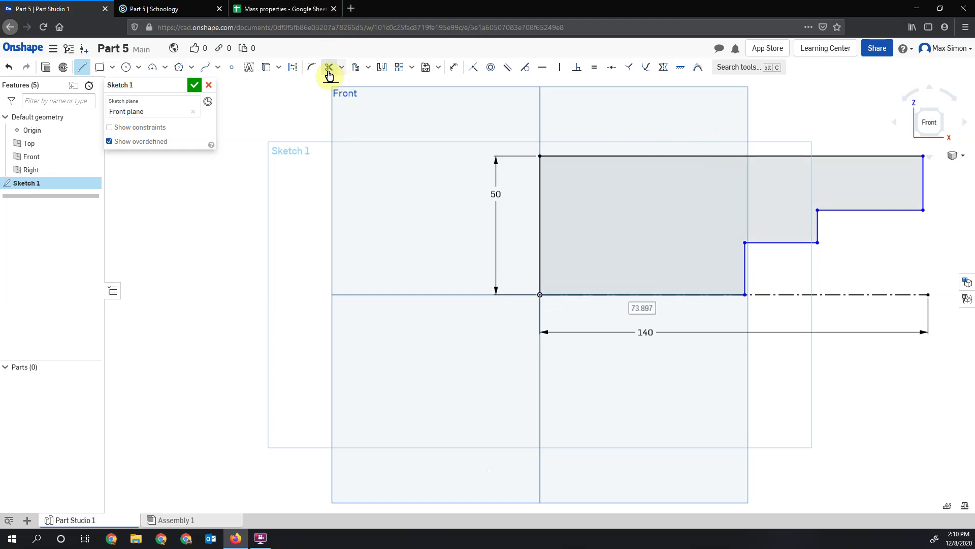
- Dimension the profile's upper horizontal line to 140 mm
left_click(453, 68)
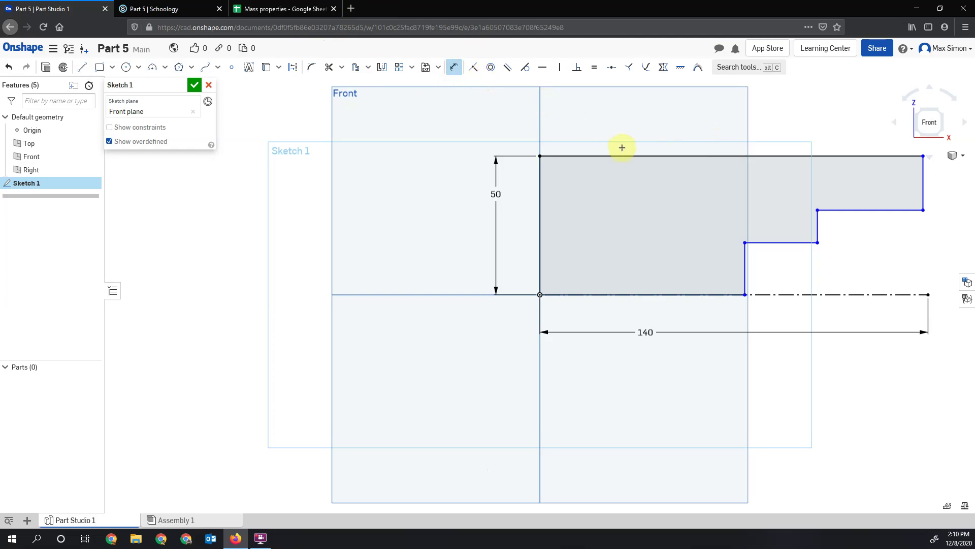
left_click(621, 157)
left_click(623, 124)
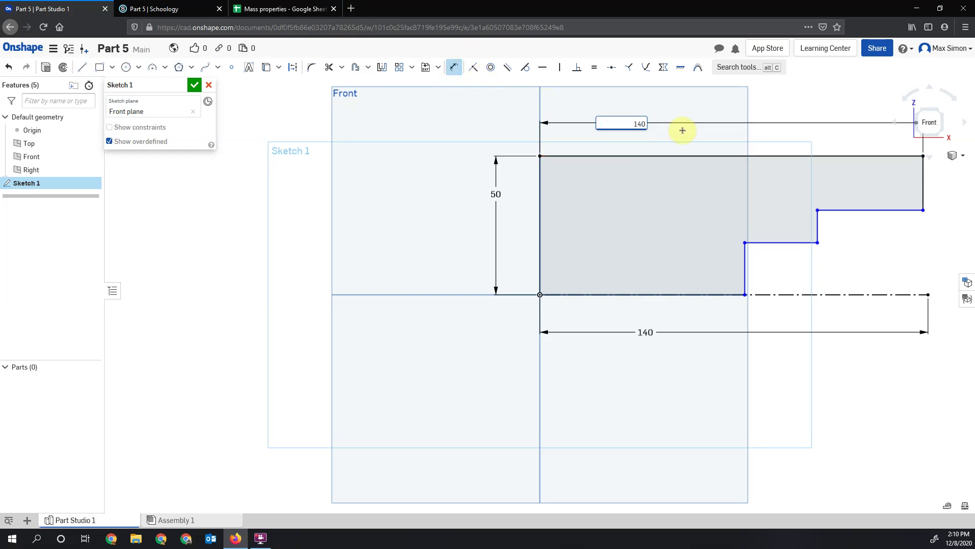
type("140")
key("Return")
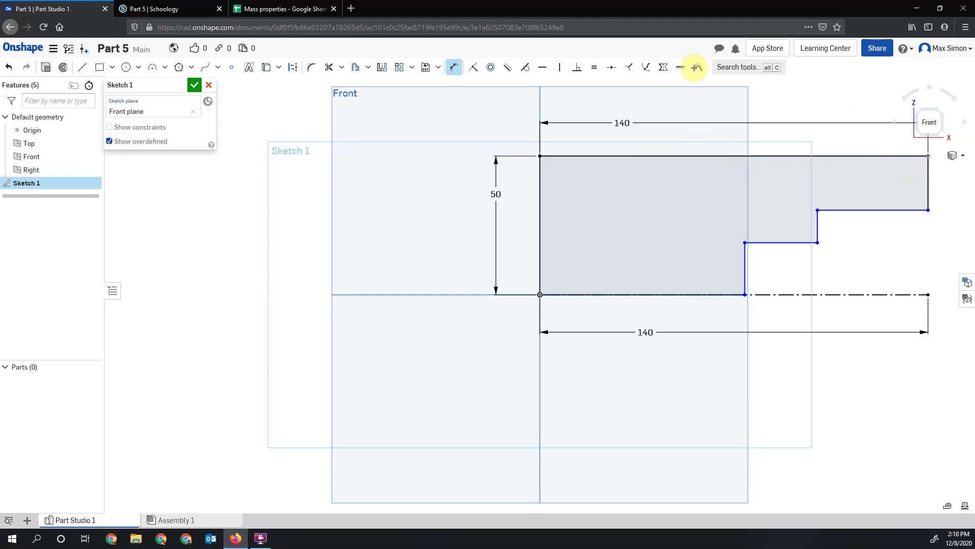
- Check the bore depths in the exercise drawing and dimension the small bore's end line 120 mm from the profile's open end
left_click(136, 8)
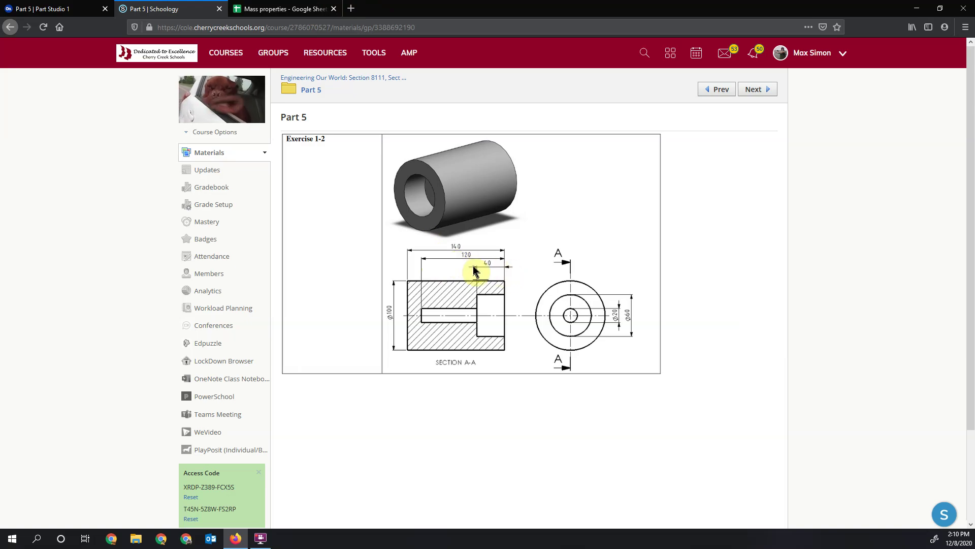
left_click(67, 11)
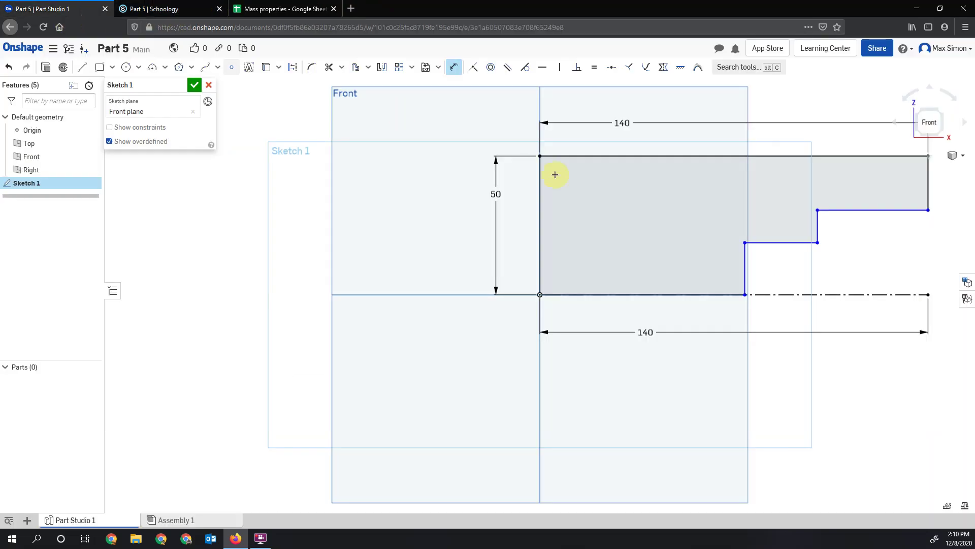
left_click(749, 256)
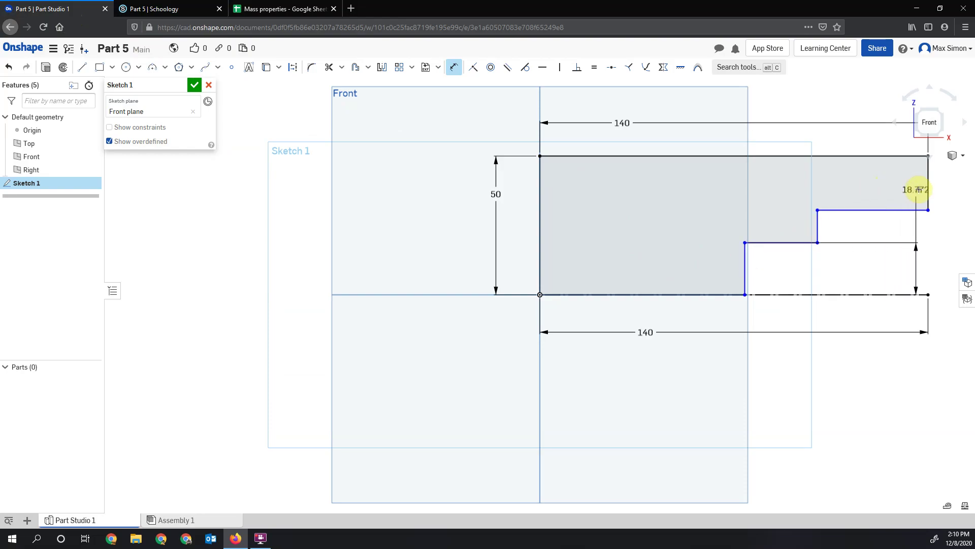
left_click(930, 189)
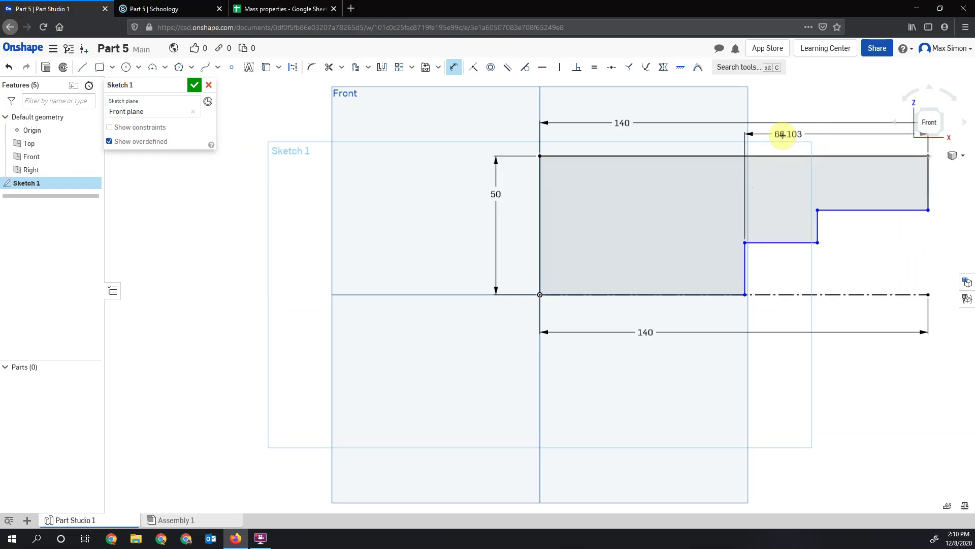
left_click(784, 133)
type("1")
type("20")
key("Return")
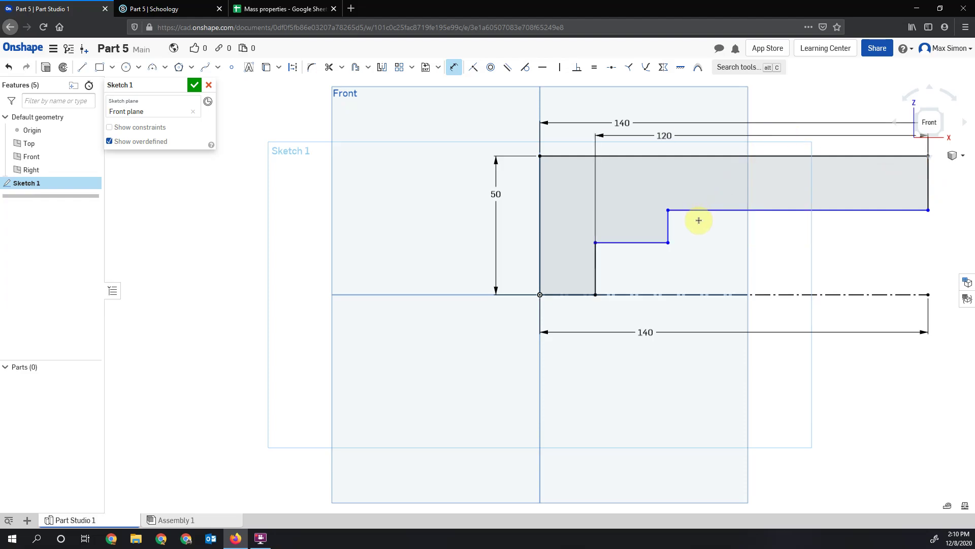
- Dimension the step line between the two bores 40 mm from the profile's open end
left_click(668, 229)
left_click(929, 178)
left_click(809, 145)
type("40")
key("Return")
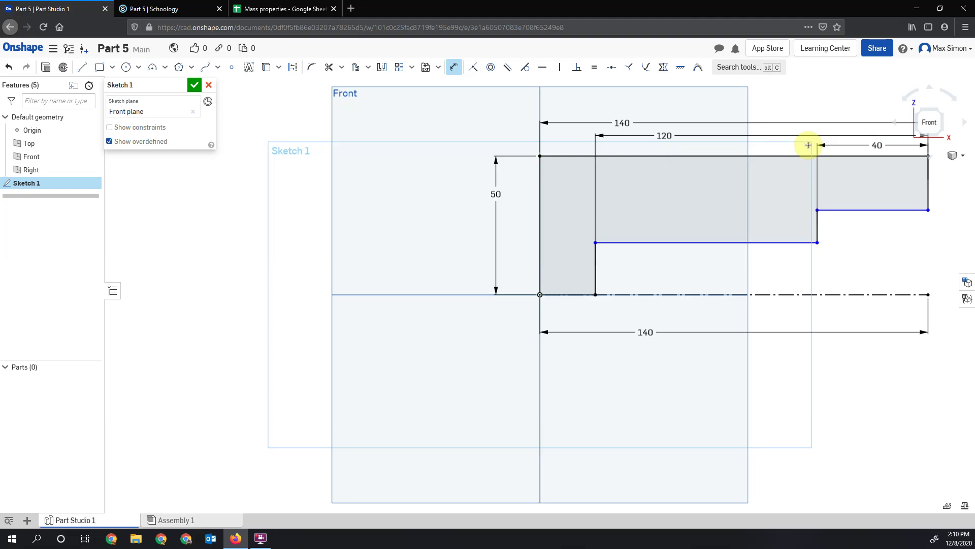
- Check the bore diameters in the exercise drawing and dimension the small bore's line 10 mm from the horizontal construction line
left_click(180, 9)
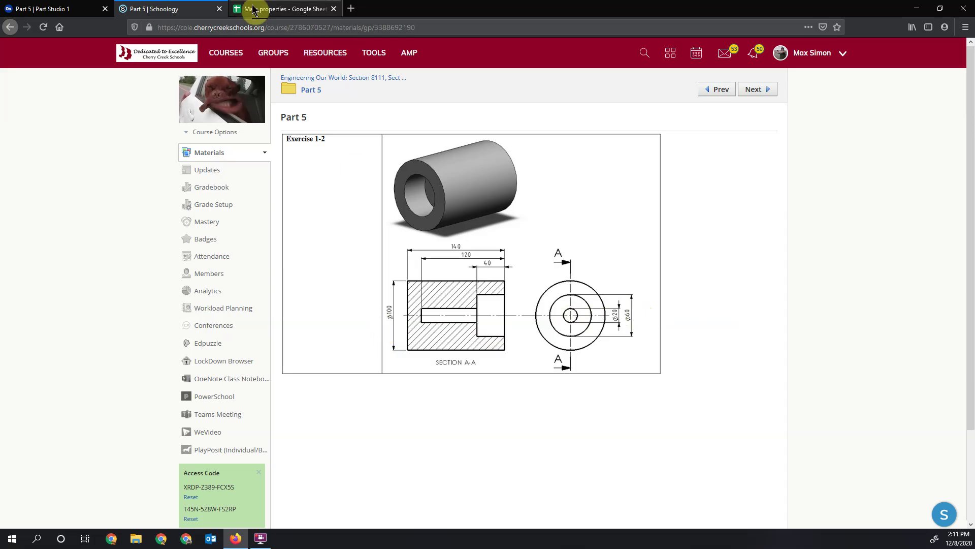
left_click(83, 7)
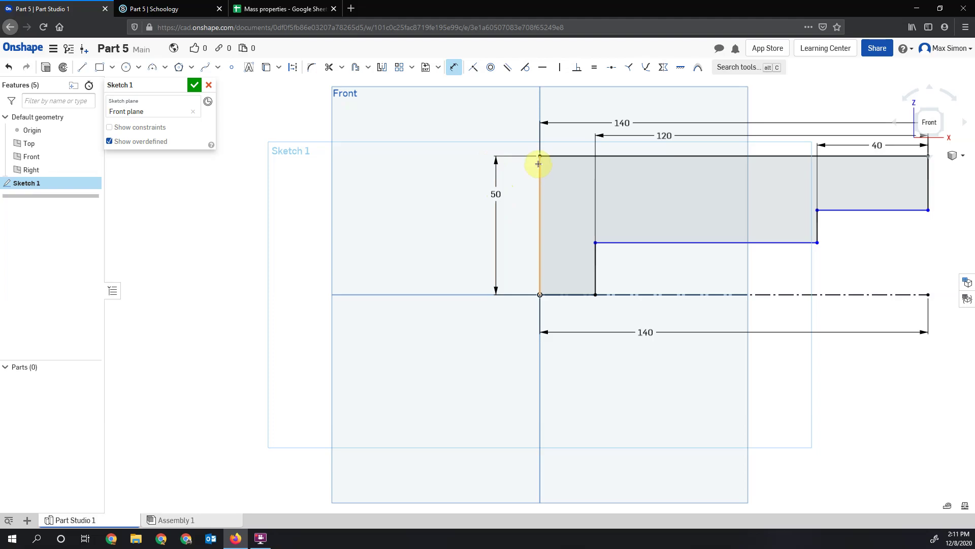
left_click(673, 244)
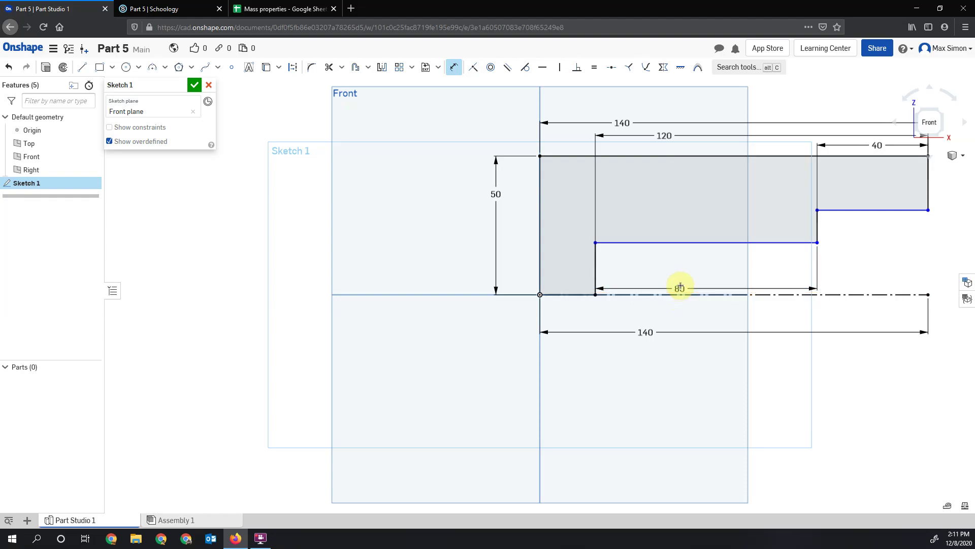
left_click(681, 293)
left_click(682, 273)
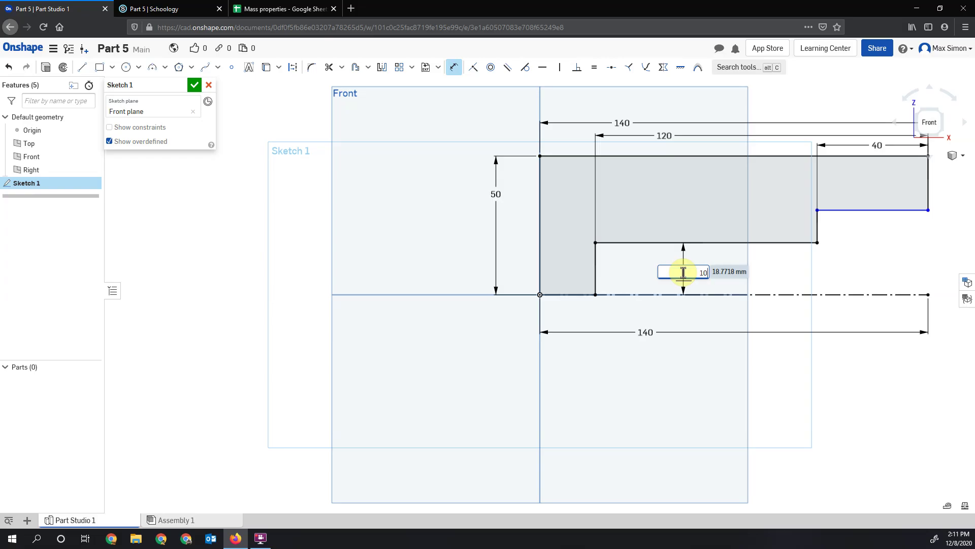
type("10")
key("Return")
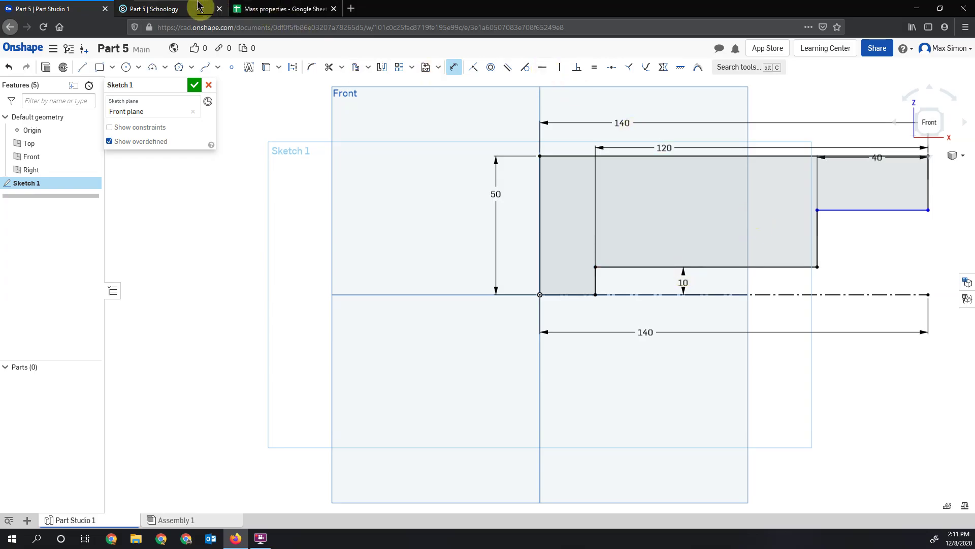
- Dimension the large bore's line 30 mm from the construction line, following the exercise drawing, and finish the sketch
left_click(179, 9)
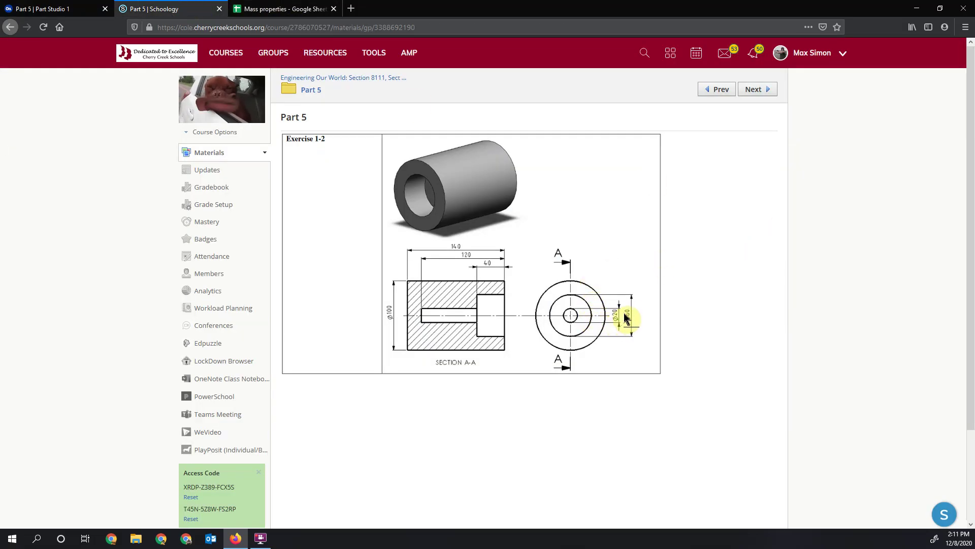
left_click(75, 8)
left_click(913, 211)
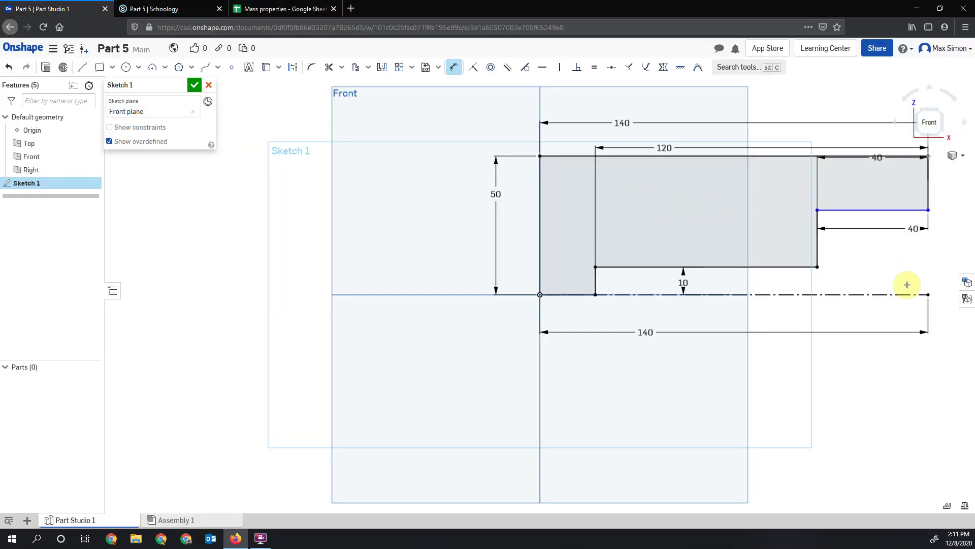
left_click(899, 289)
left_click(900, 259)
type("30")
key("Return")
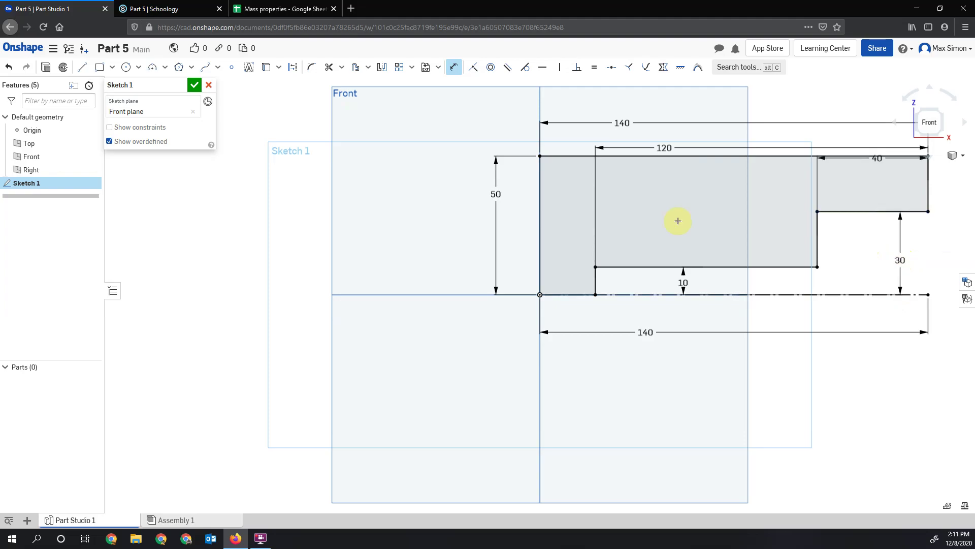
left_click(195, 86)
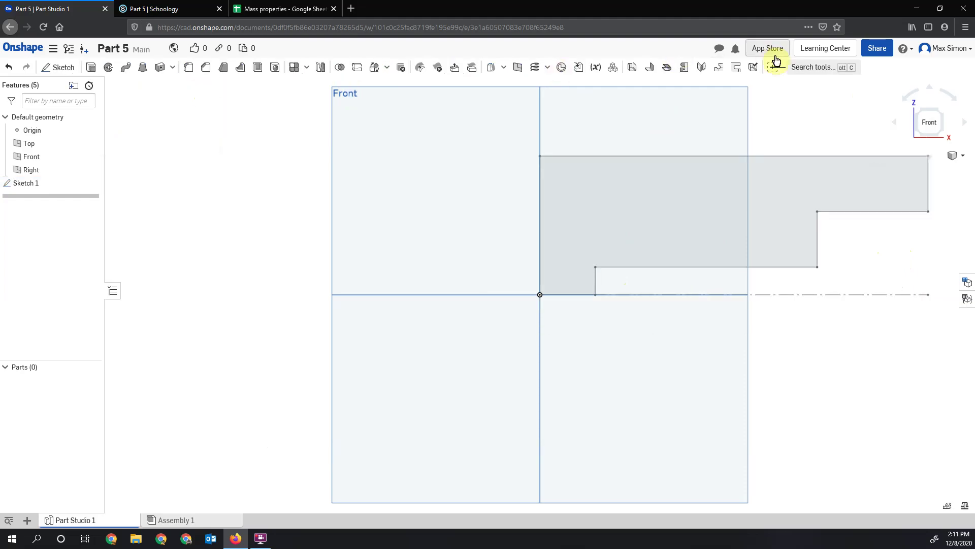
- Revolve the sketch profile as a full new solid around the horizontal construction line
left_click(937, 129)
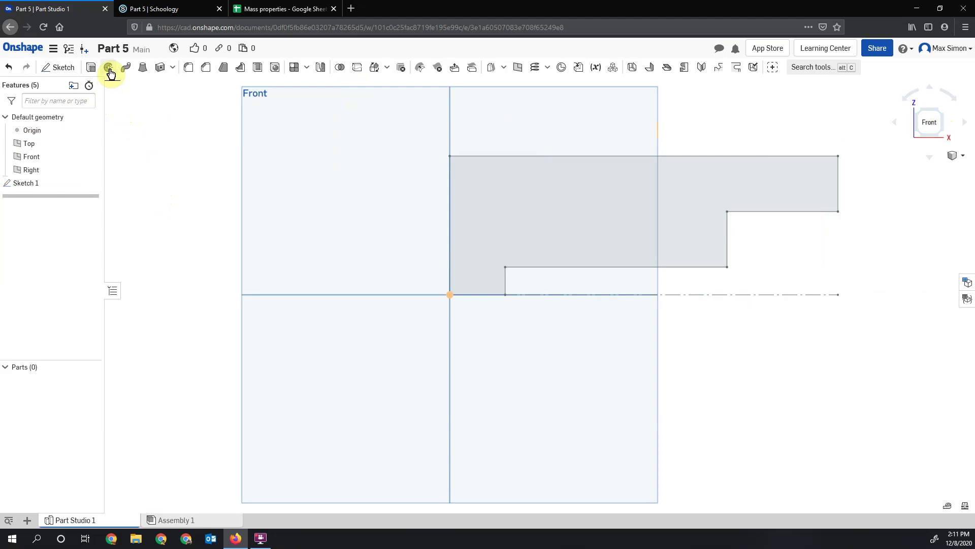
left_click(18, 184)
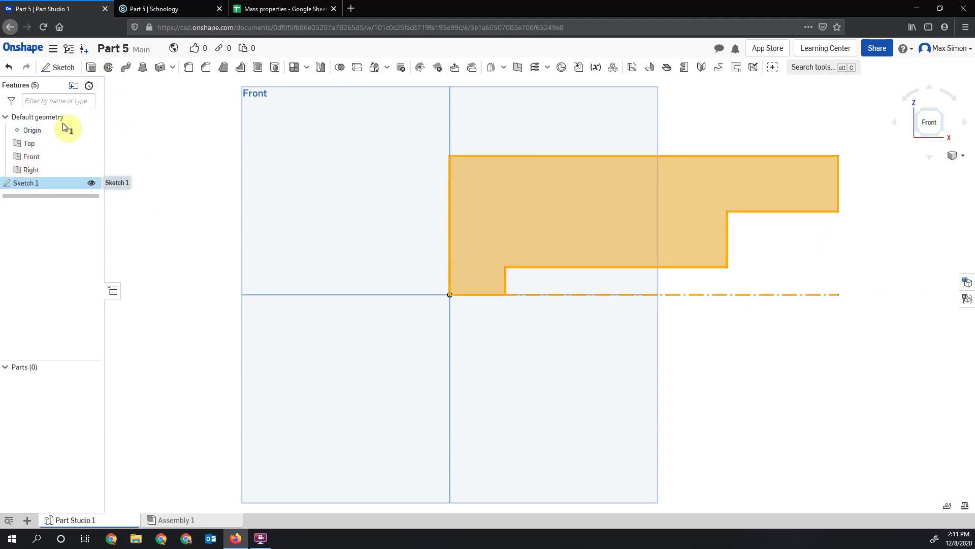
left_click(109, 70)
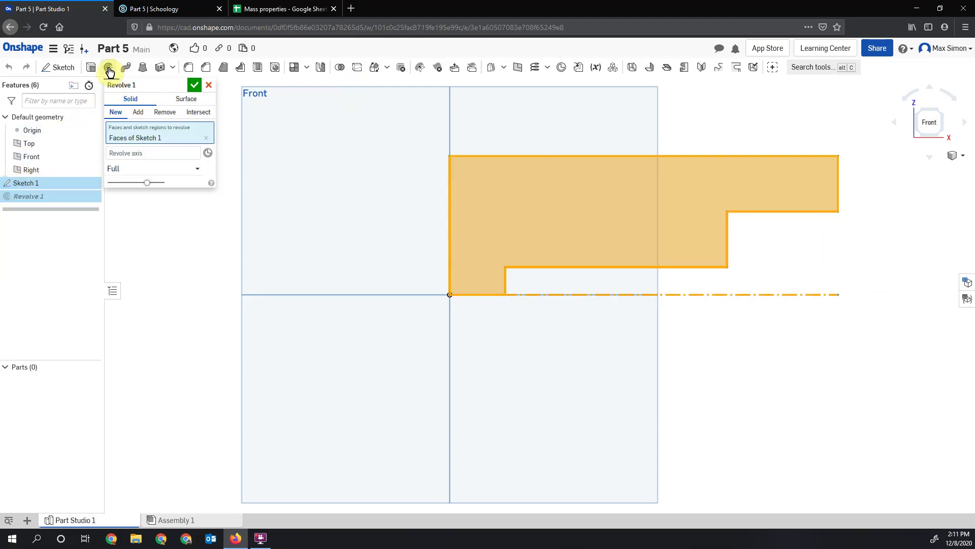
left_click(165, 154)
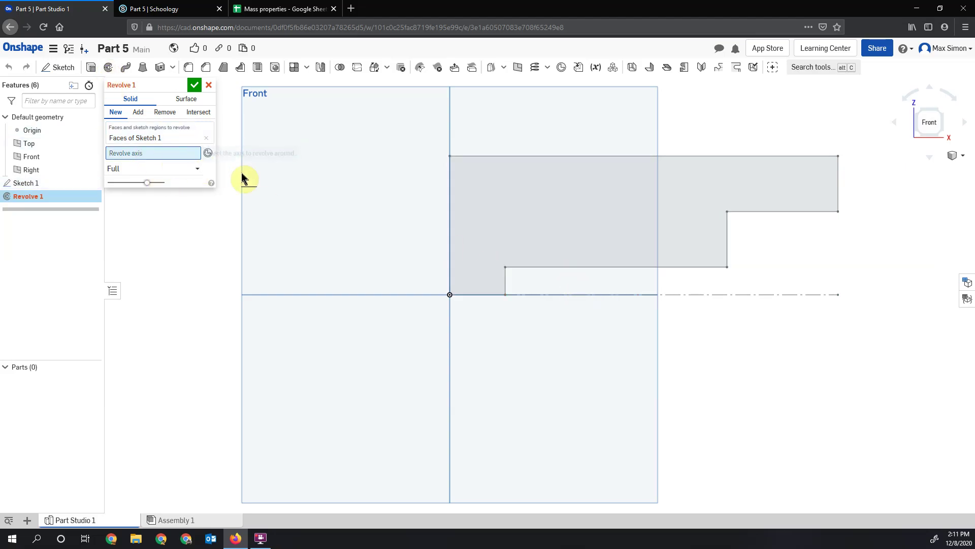
left_click(656, 297)
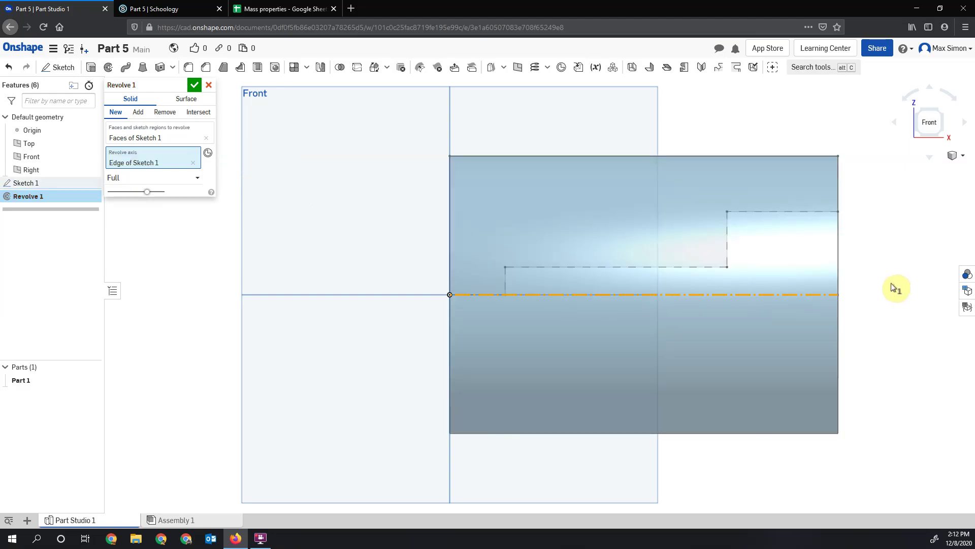
left_click(195, 85)
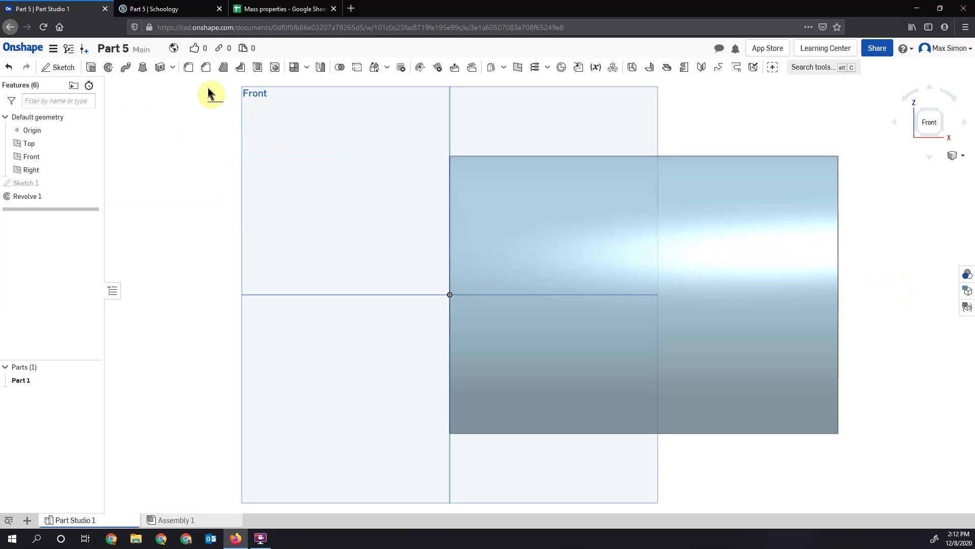
- Examine the revolved cylinder's stepped bore from the right side and from oblique angles
right_click_drag(747, 272, 664, 278)
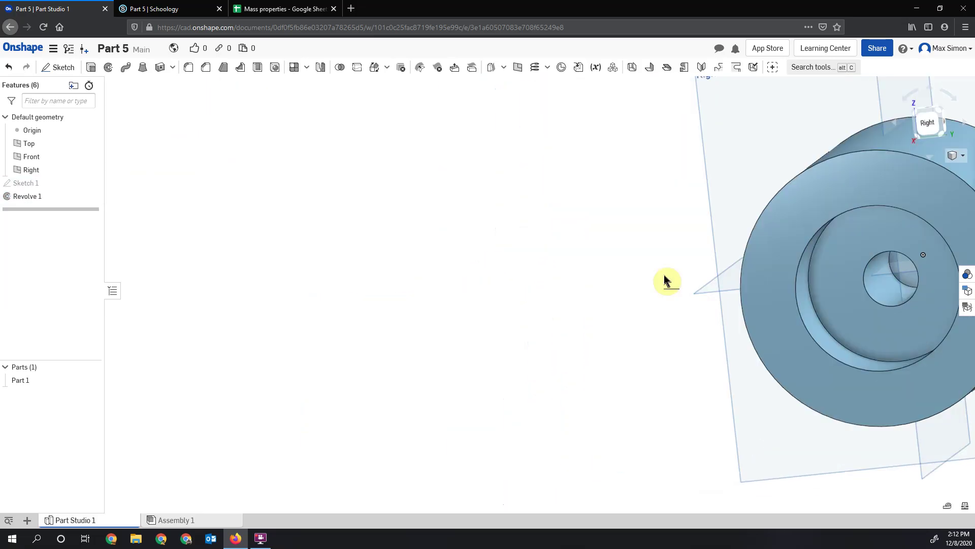
scroll(852, 324, "up", 3)
scroll(853, 325, "down", 3)
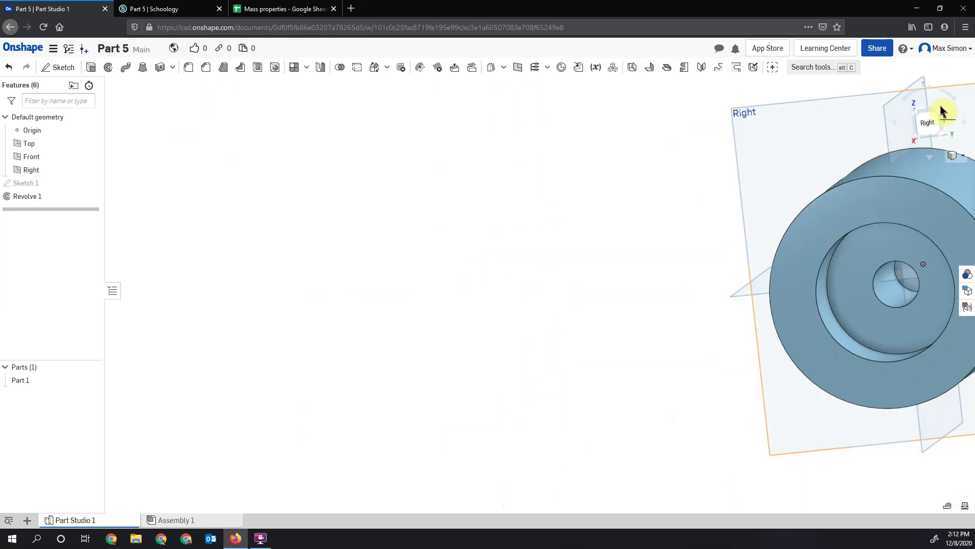
left_click(931, 126)
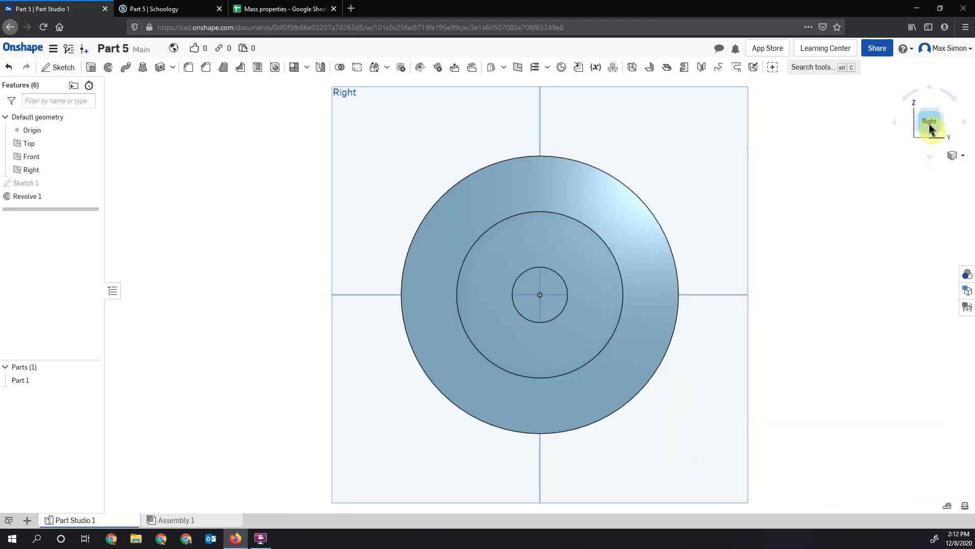
mouse_move(635, 327)
right_mouse_down()
mouse_move(619, 323)
mouse_move(688, 322)
mouse_move(700, 334)
mouse_move(658, 348)
mouse_move(635, 332)
right_mouse_up()
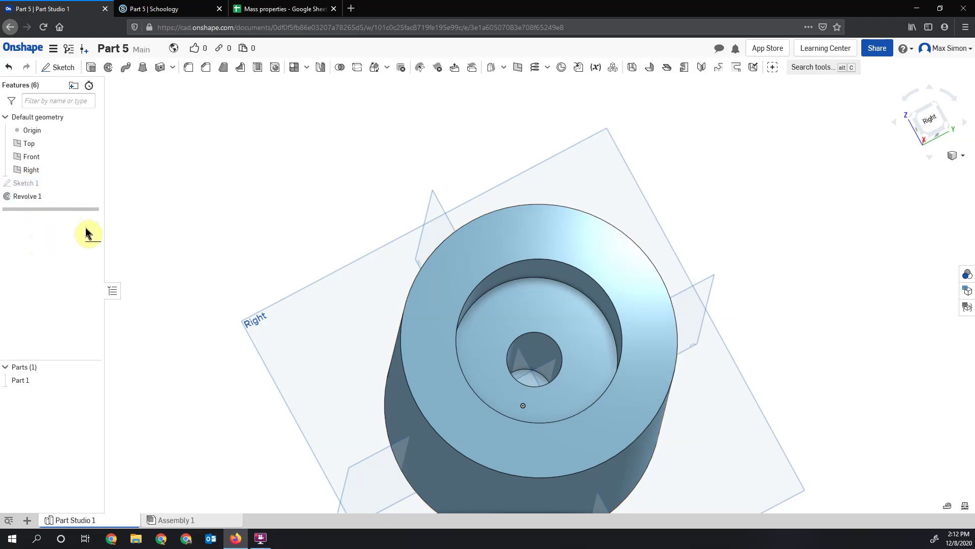
mouse_move(267, 233)
right_mouse_down()
mouse_move(285, 244)
mouse_move(269, 247)
mouse_move(268, 235)
right_mouse_up()
right_click_drag(187, 323, 212, 333)
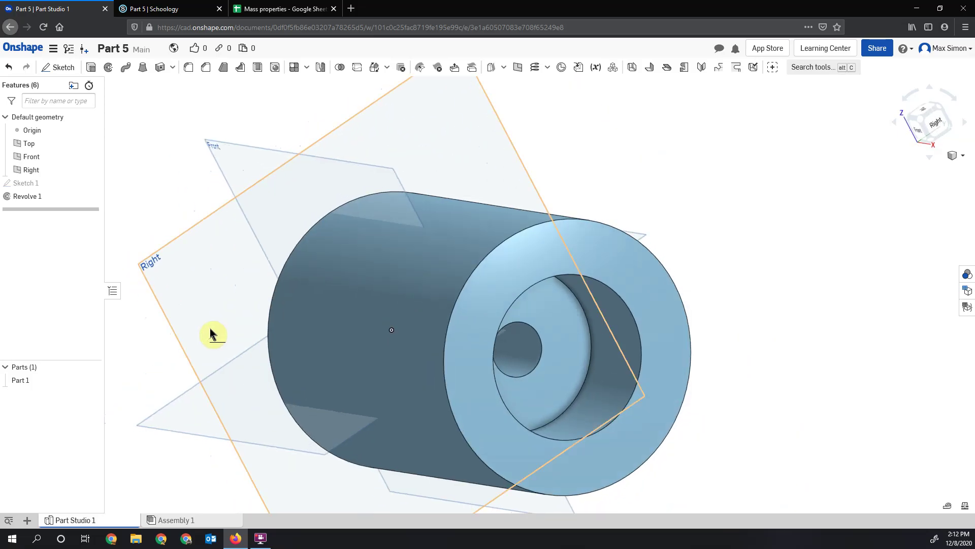